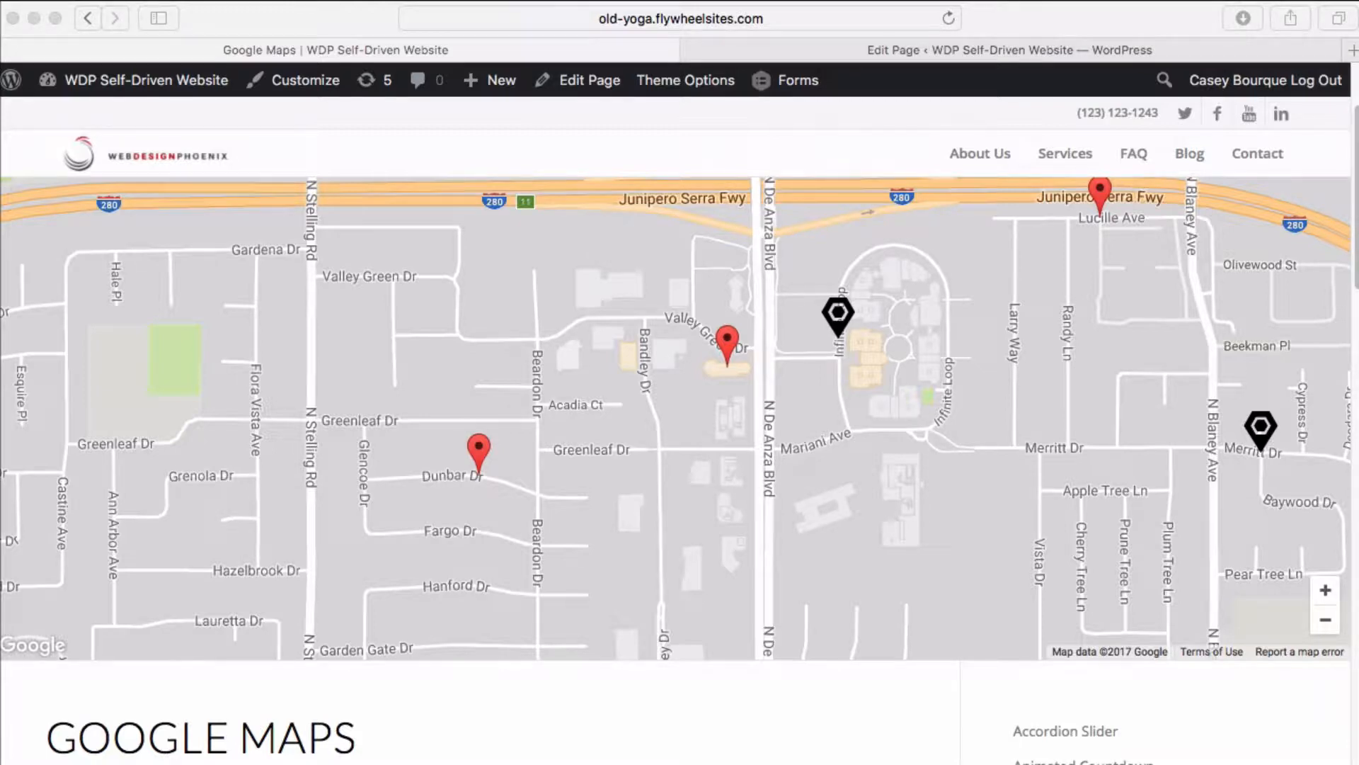
- Inspect the markers on the published page's fullwidth map, opening and closing the tooltip of the Valley Green Dr marker
scroll(576, 325, up, 3)
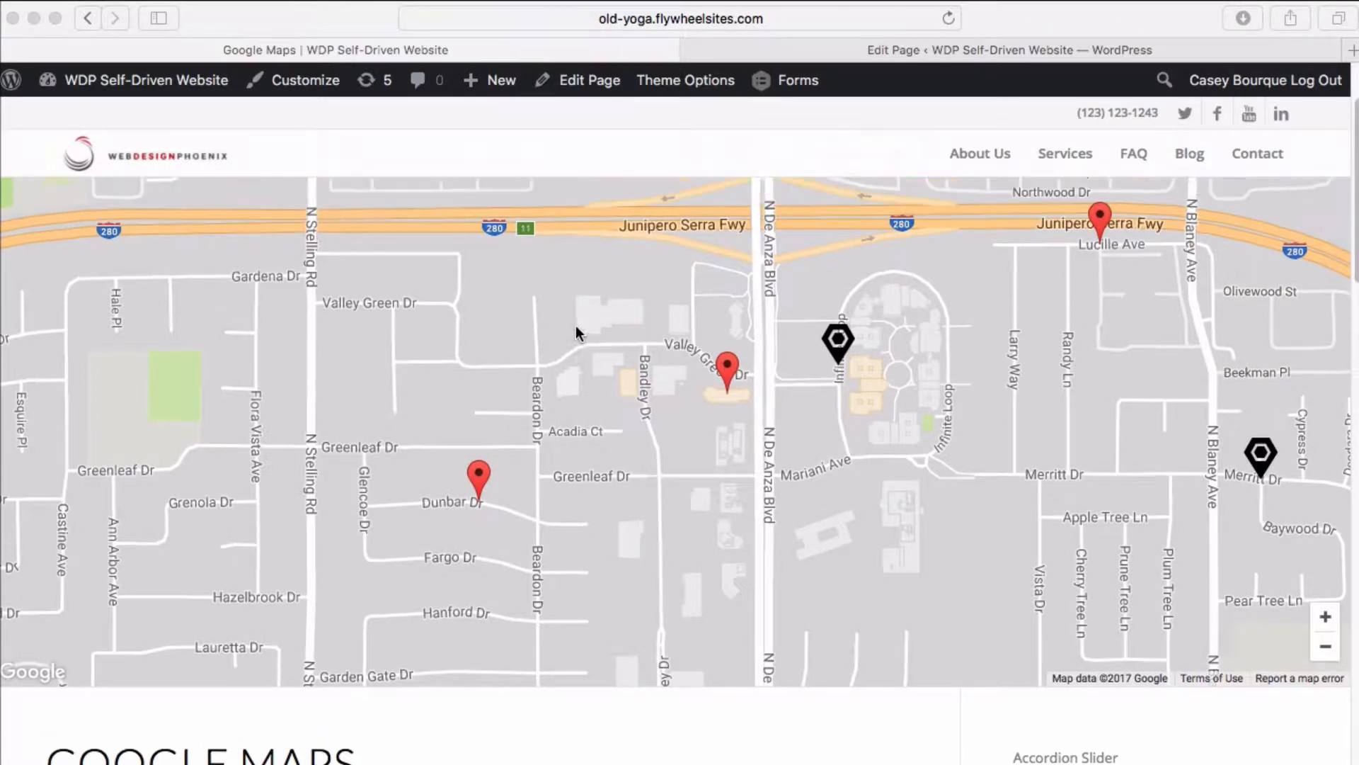
scroll(577, 418, down, 3)
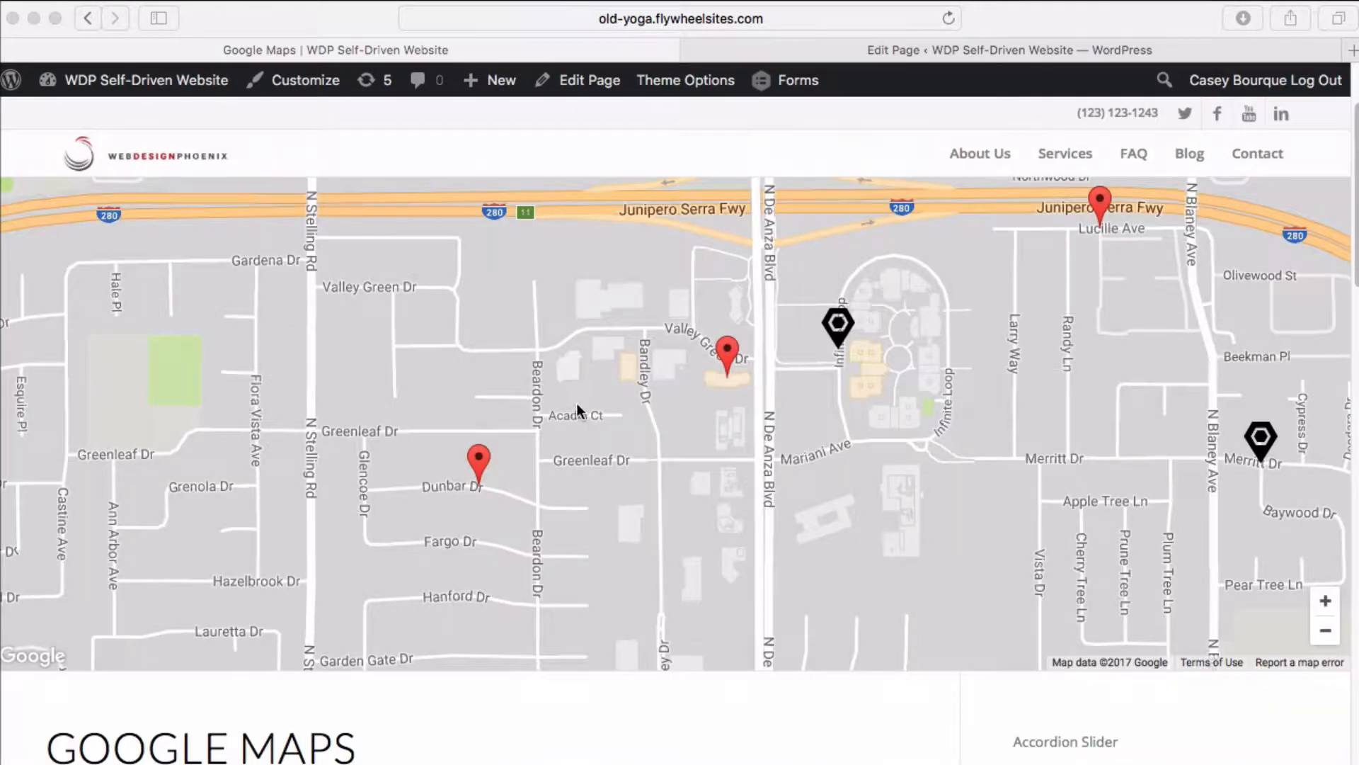
scroll(580, 406, up, 3)
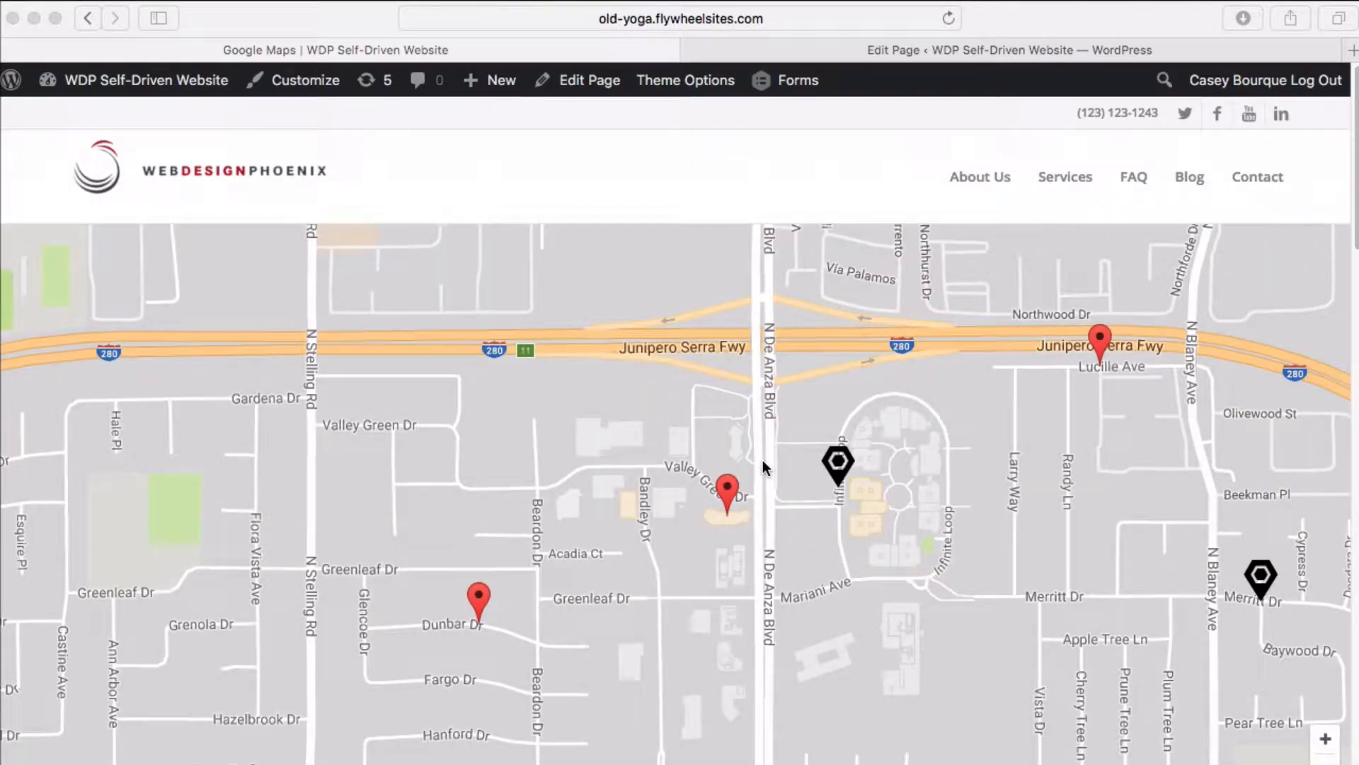
scroll(1048, 554, down, 1)
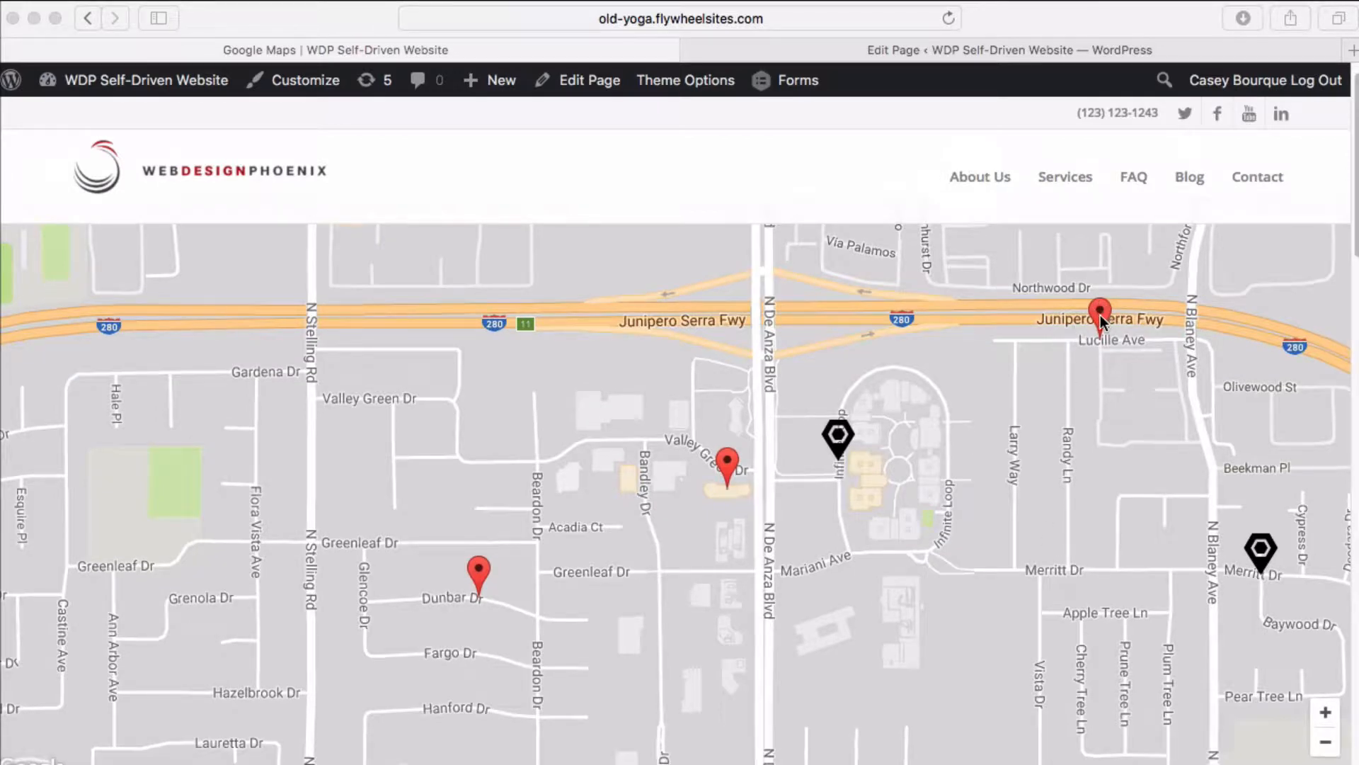
click(845, 444)
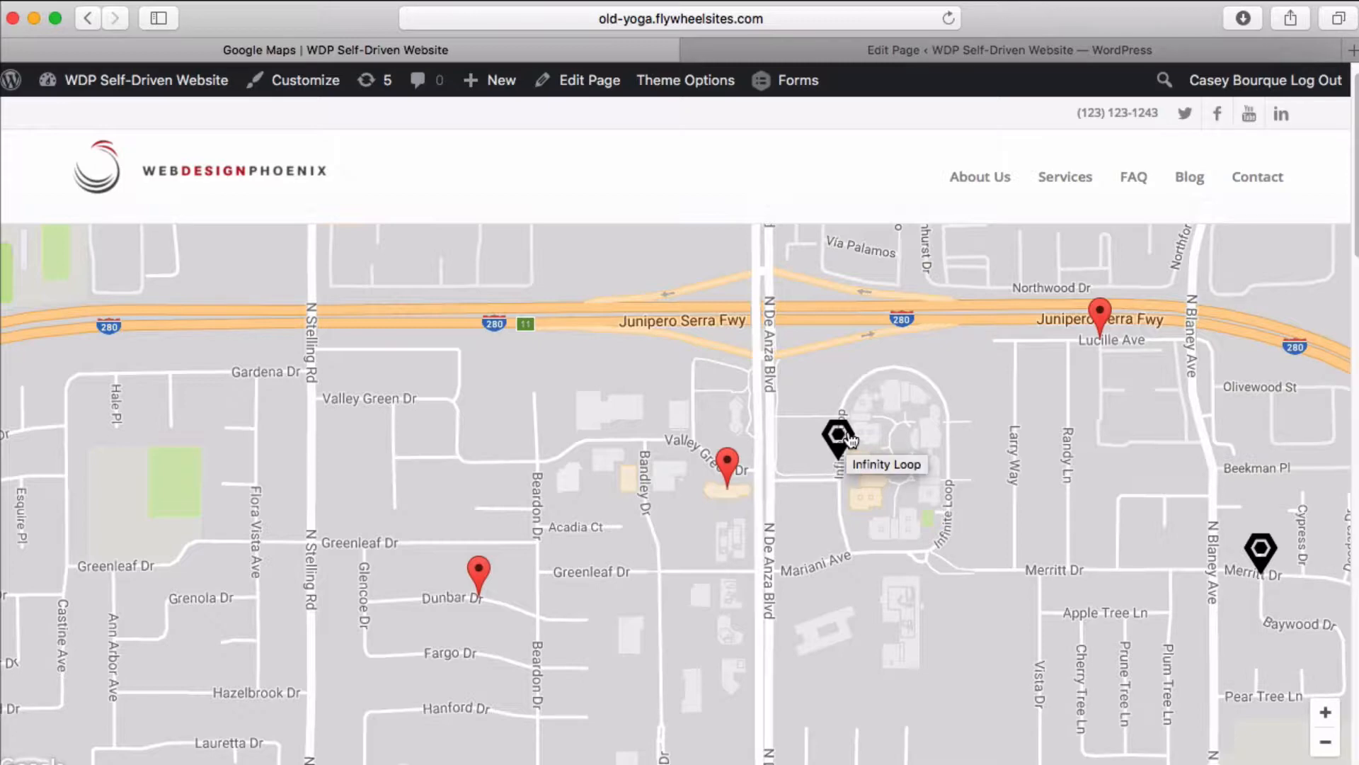
click(734, 472)
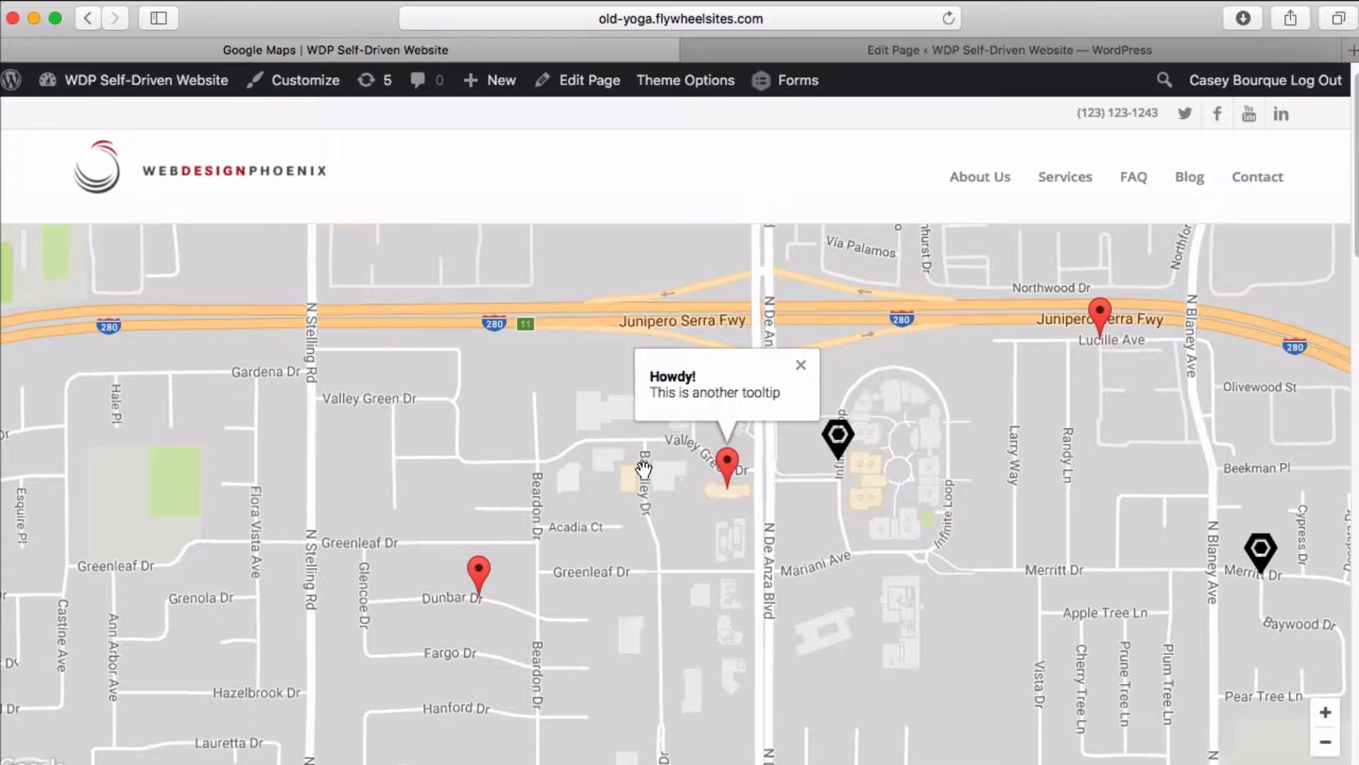
click(804, 366)
- Examine the other example maps on the Google Maps page, including the light, grey and blue-tinted styles
scroll(748, 488, down, 10)
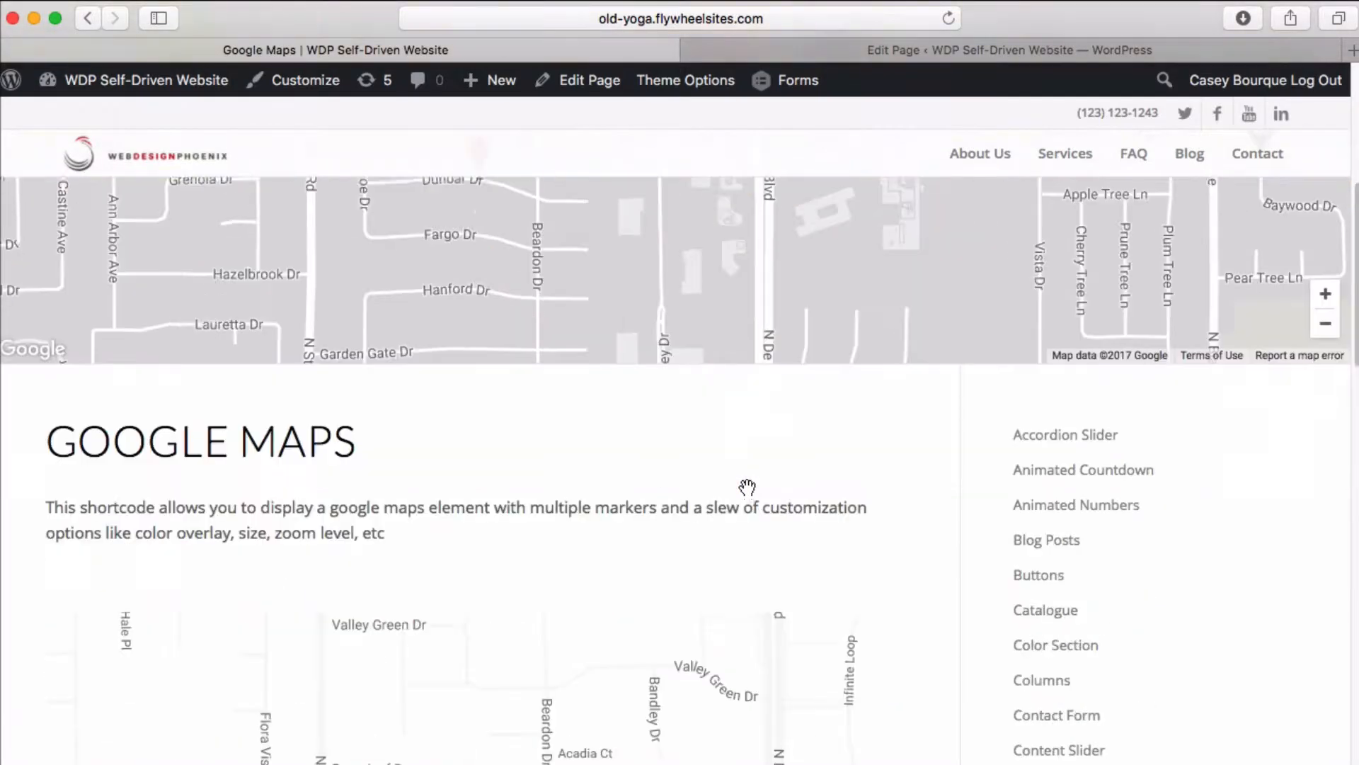
scroll(748, 487, down, 2)
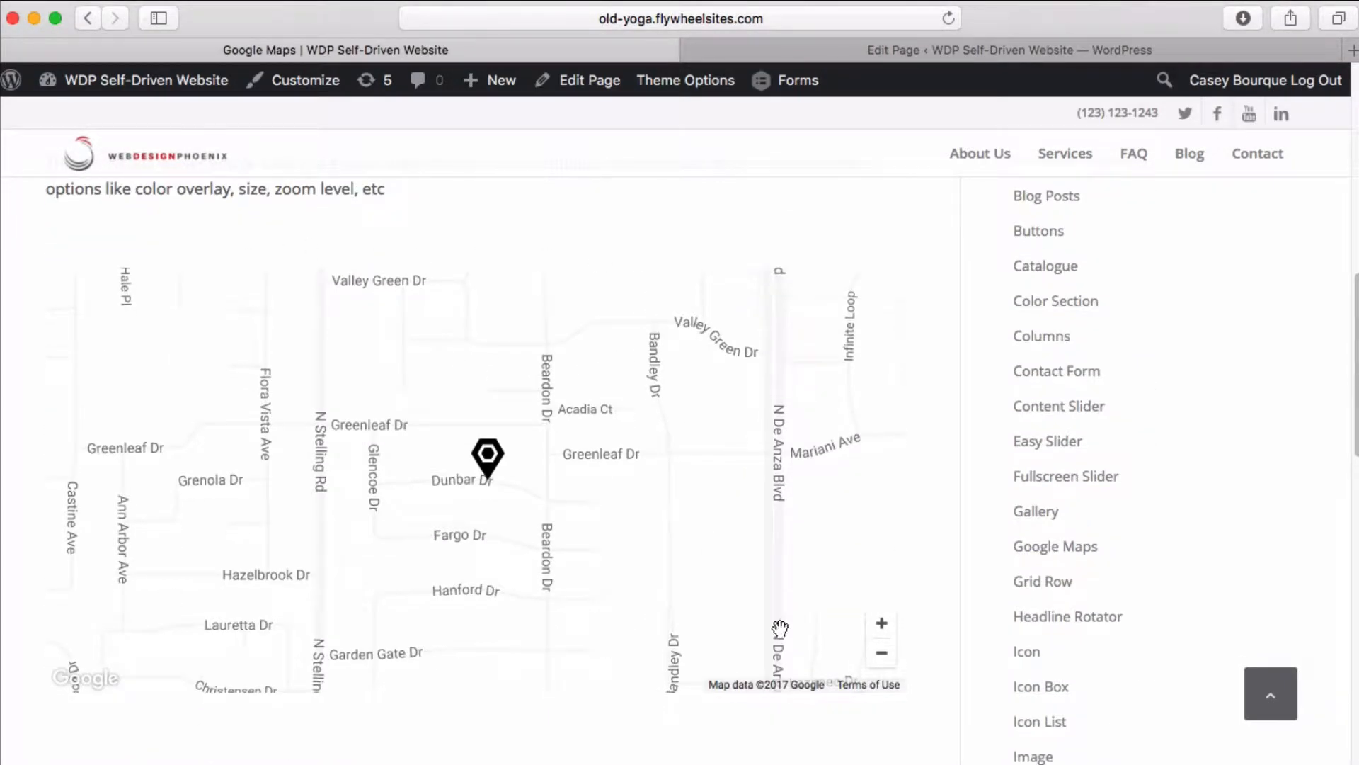
scroll(744, 477, down, 4)
scroll(744, 477, down, 20)
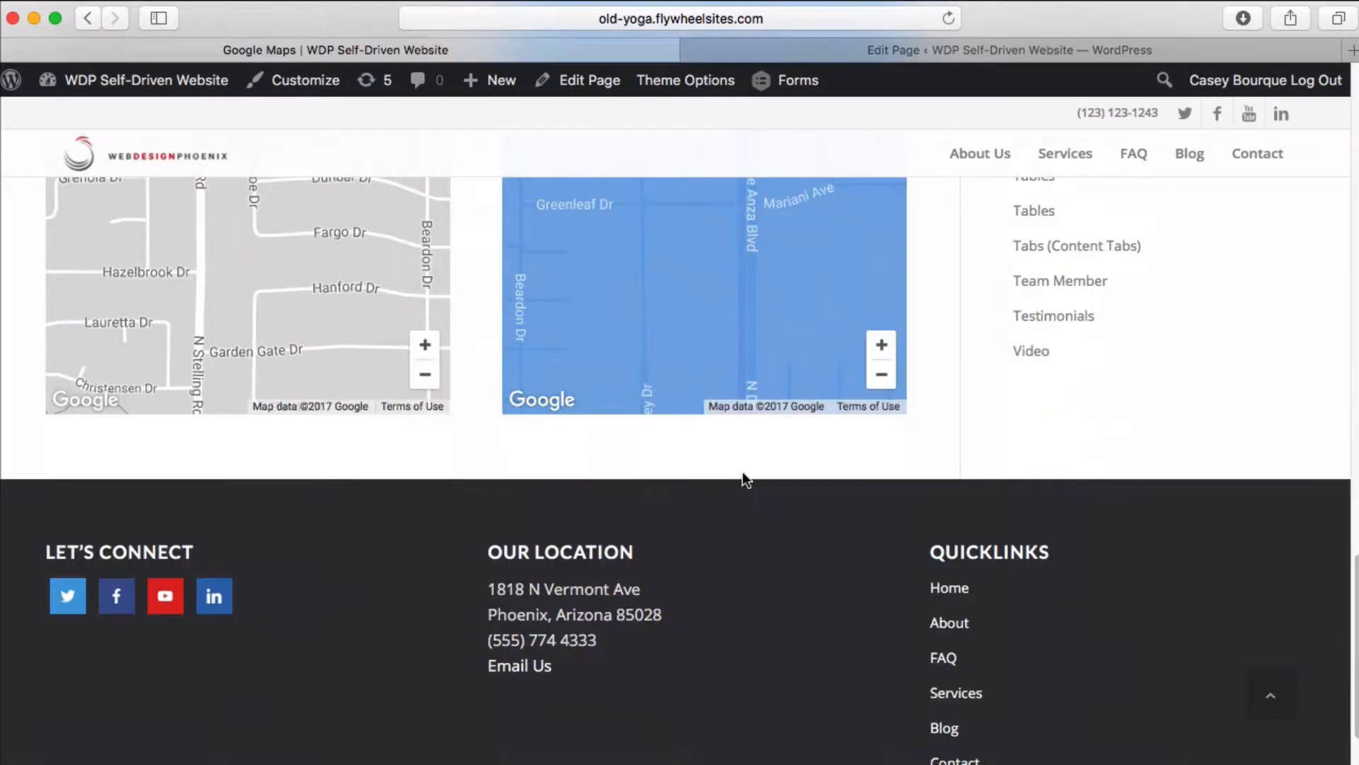
scroll(744, 481, up, 5)
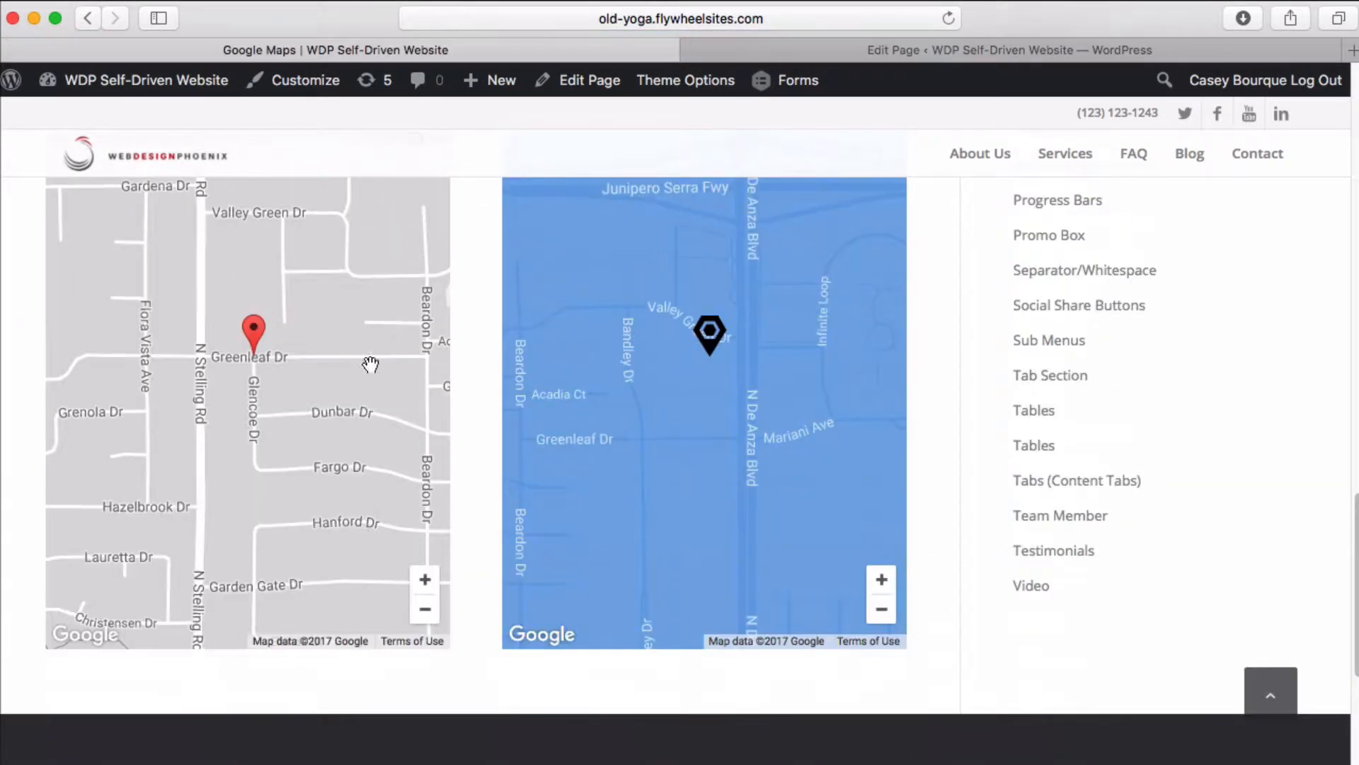
scroll(425, 421, up, 5)
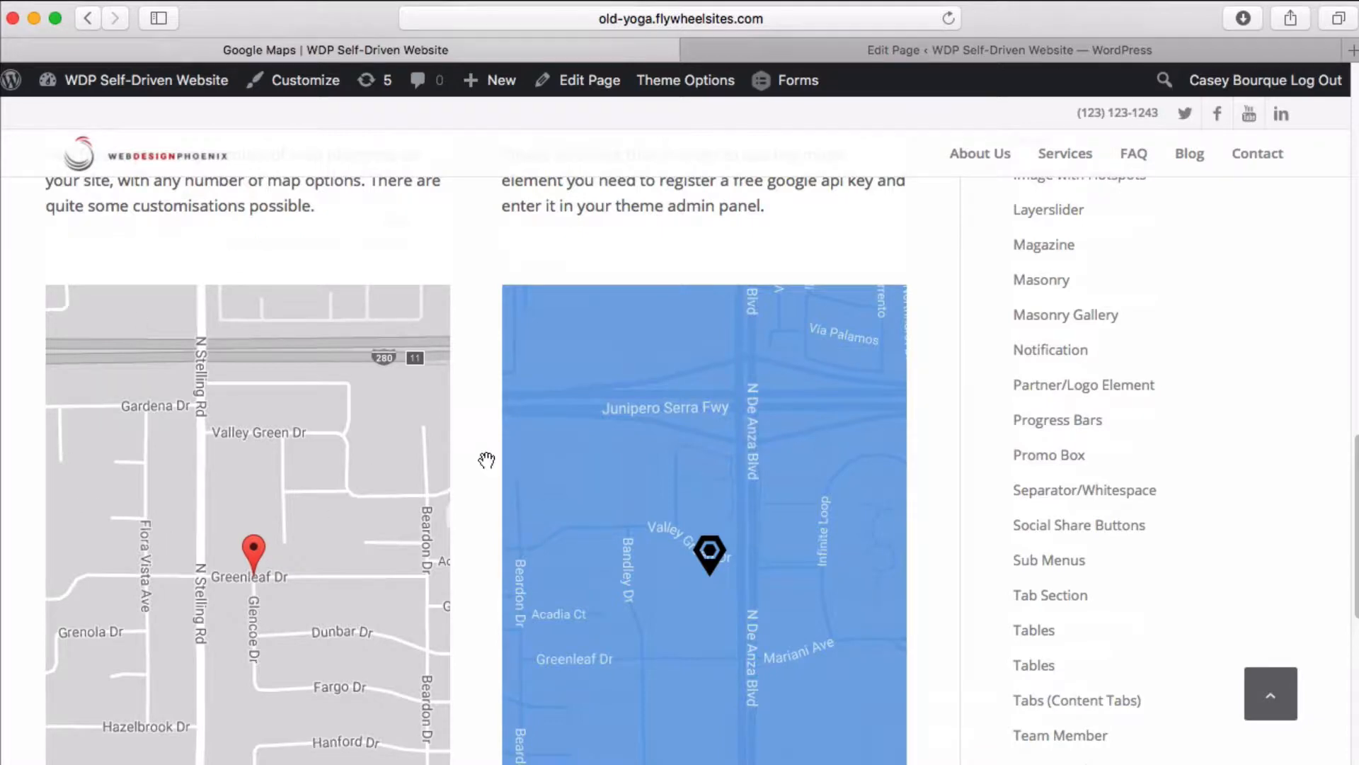
scroll(385, 444, up, 1)
scroll(385, 444, down, 5)
scroll(676, 395, up, 15)
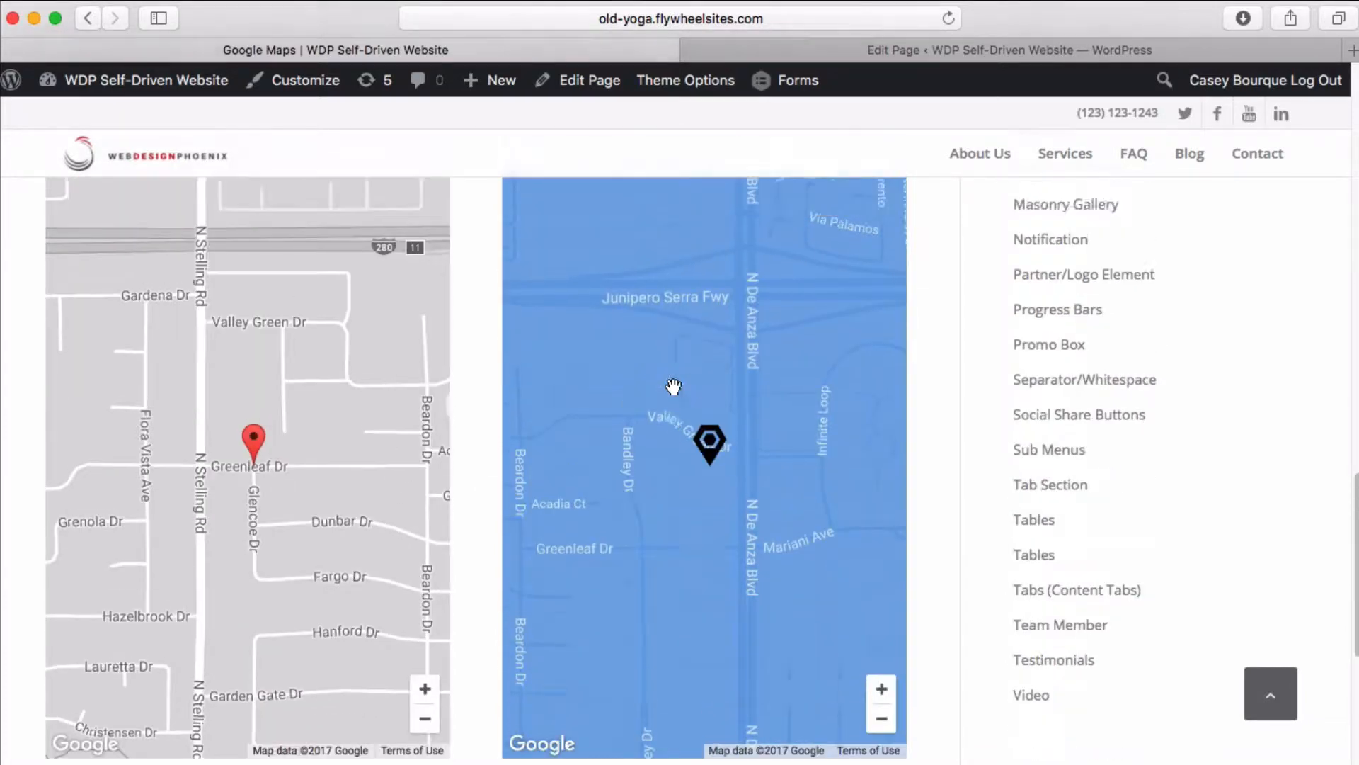
scroll(676, 395, up, 5)
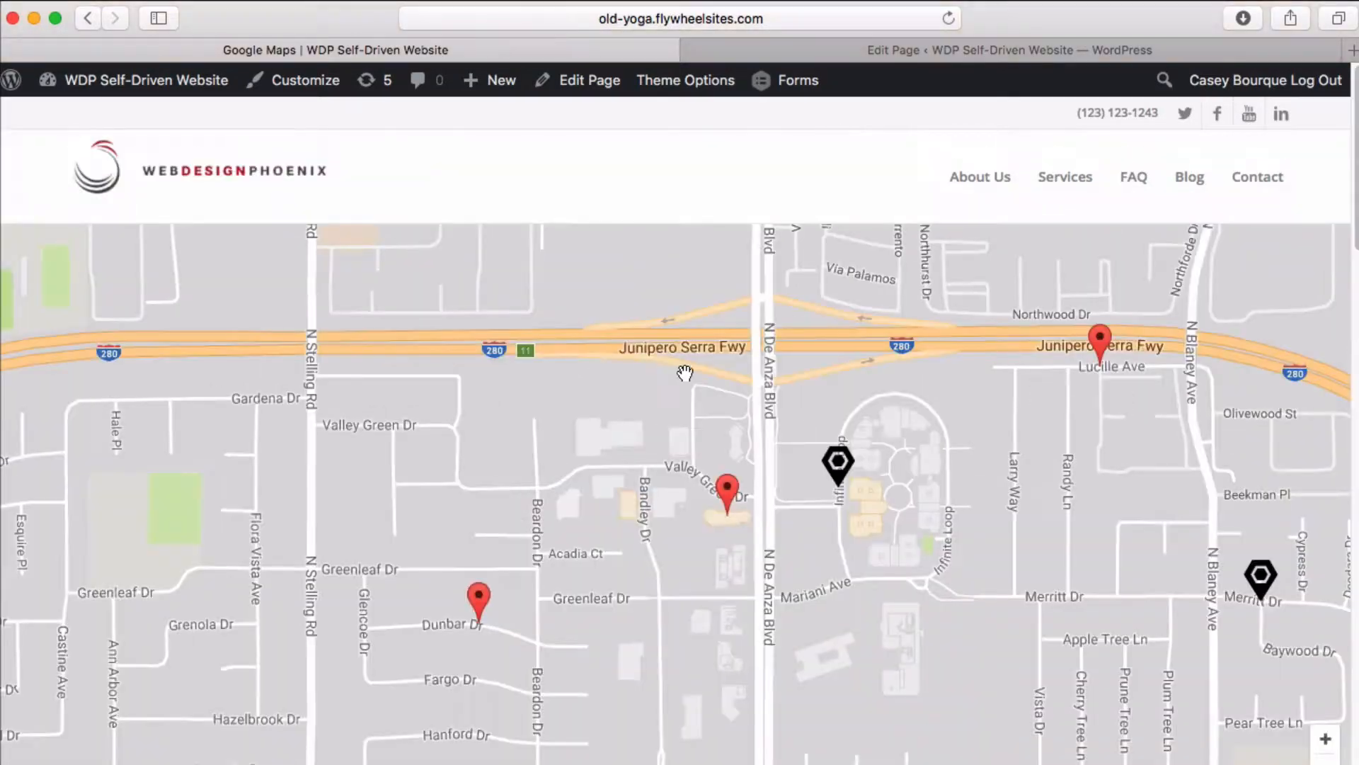
- In the WordPress page editor, show the available media elements and open the settings of the fullwidth Google Map element
click(915, 51)
scroll(531, 414, down, 3)
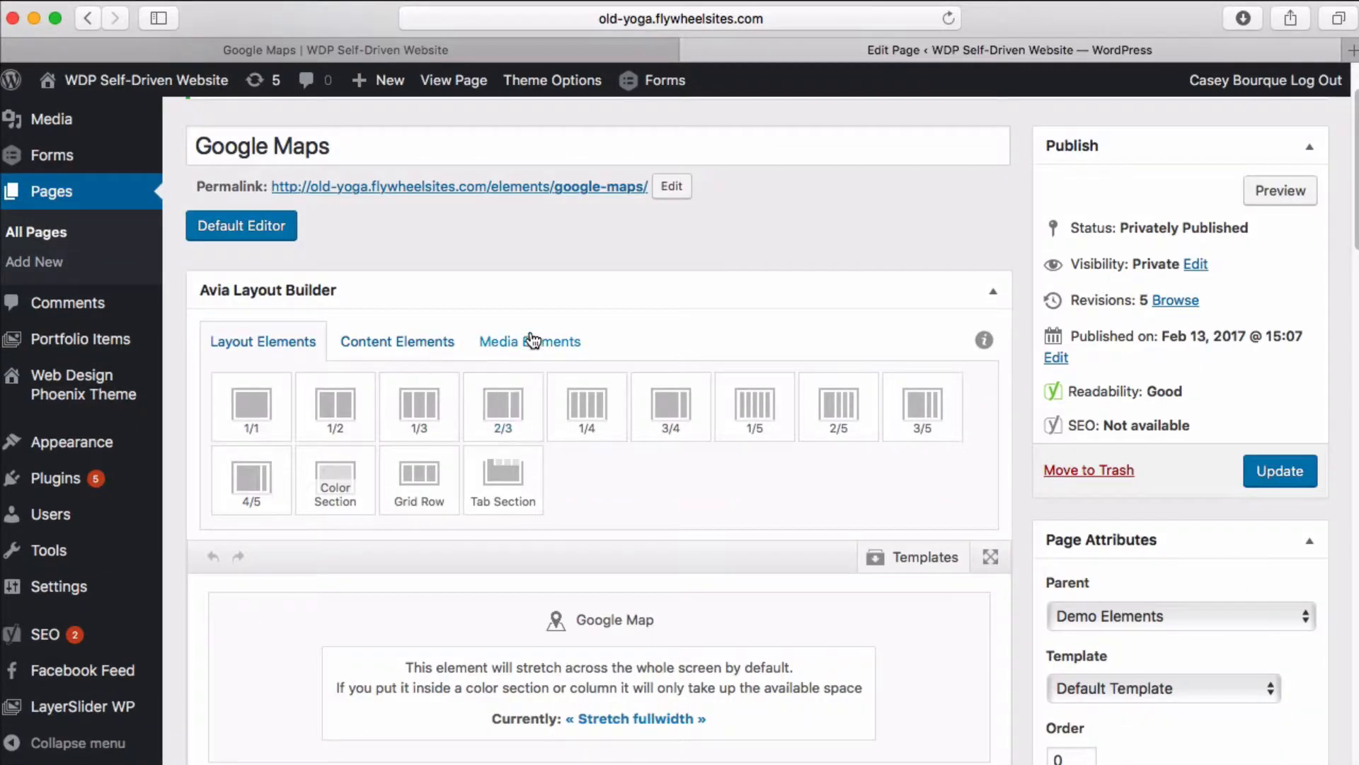
click(542, 342)
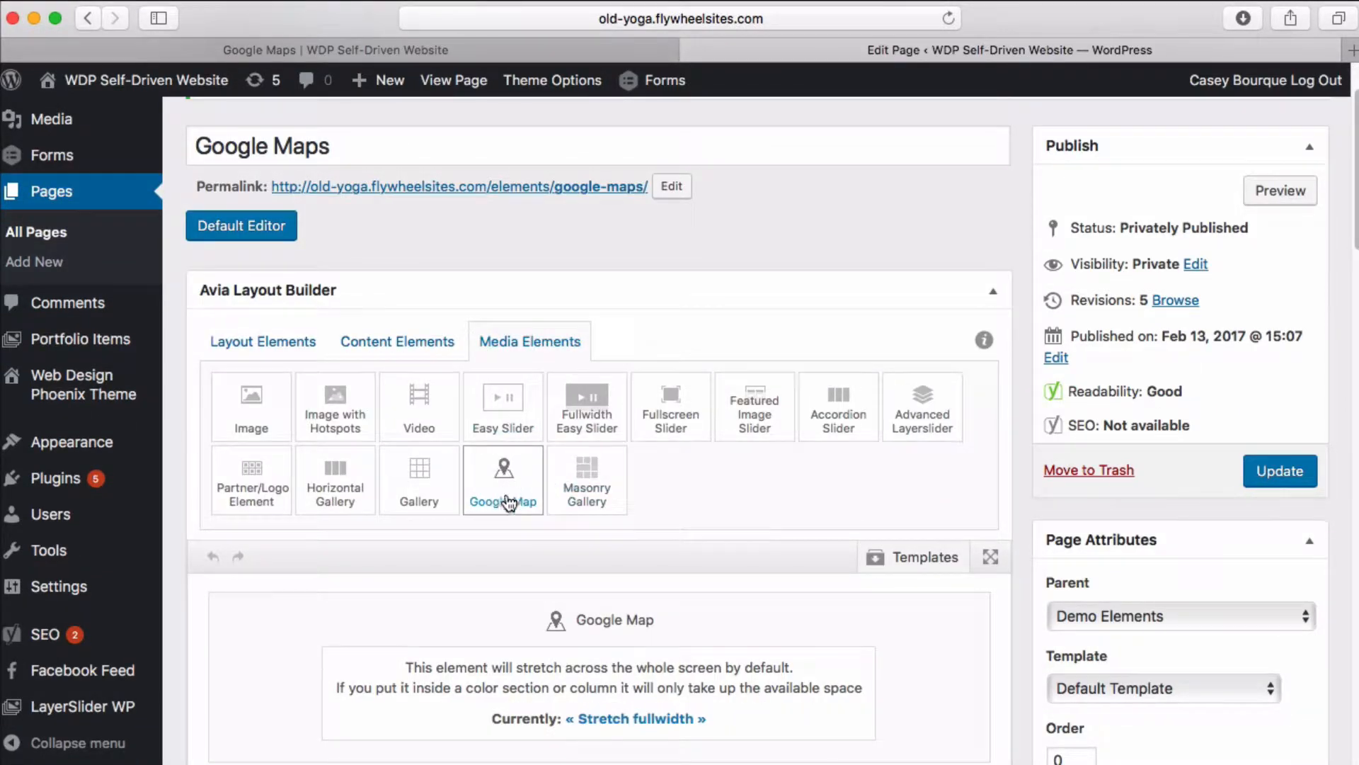
scroll(513, 487, down, 3)
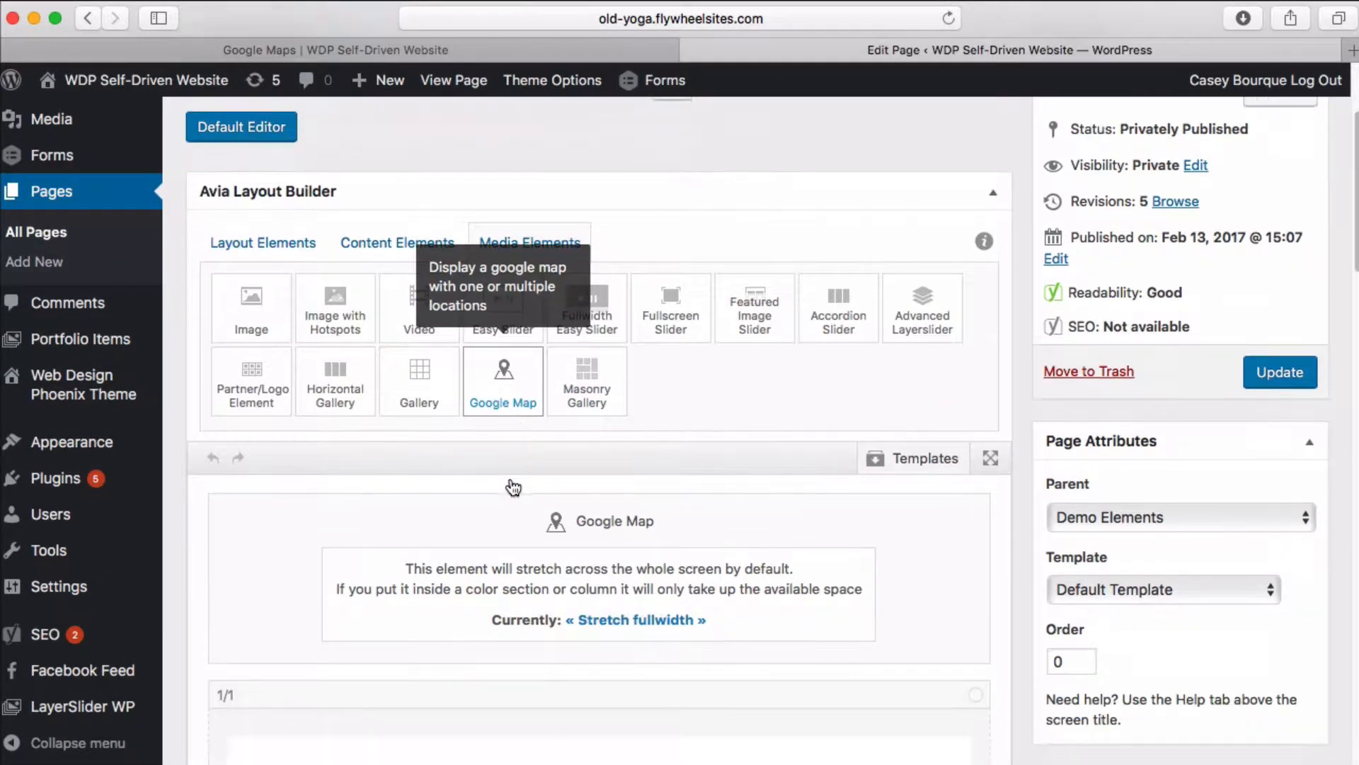
click(601, 559)
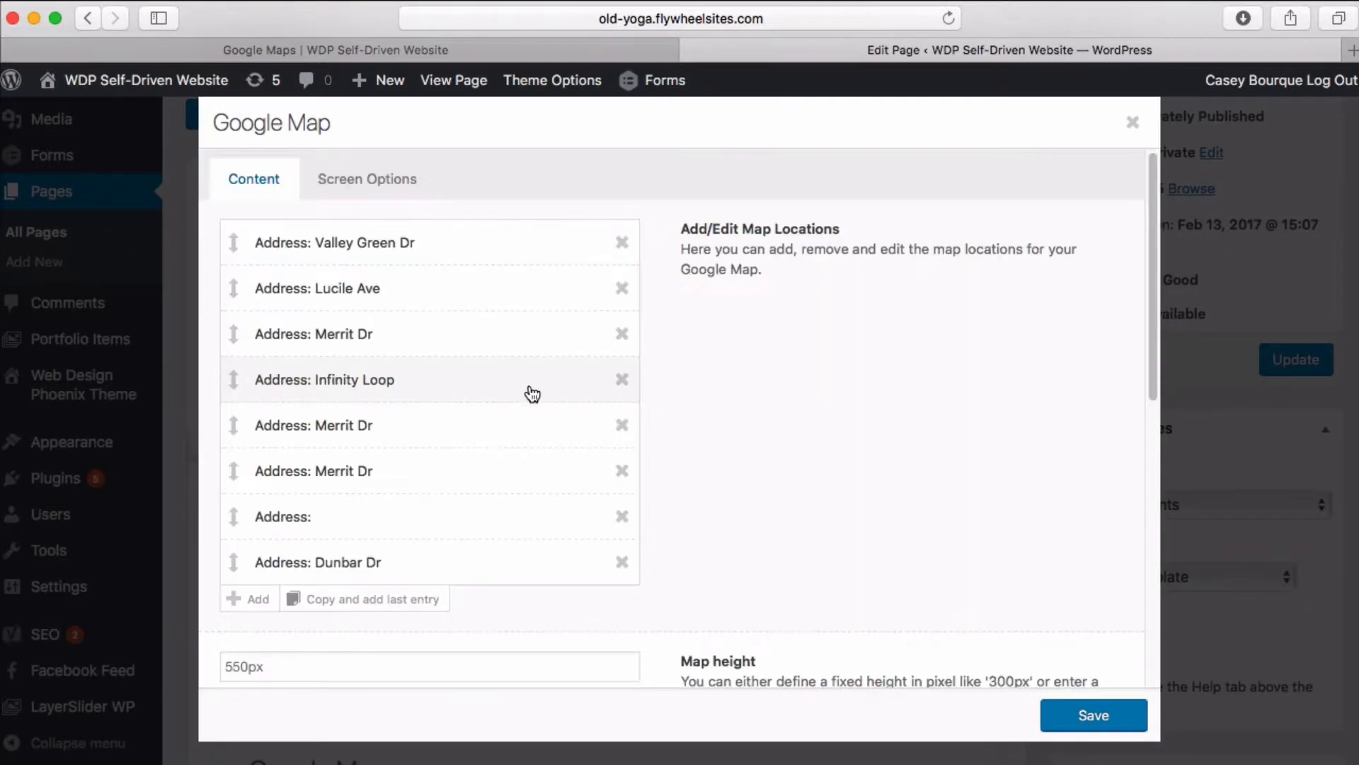
- Compare the Google Map element's location list and map height setting with the map on the published page
click(432, 82)
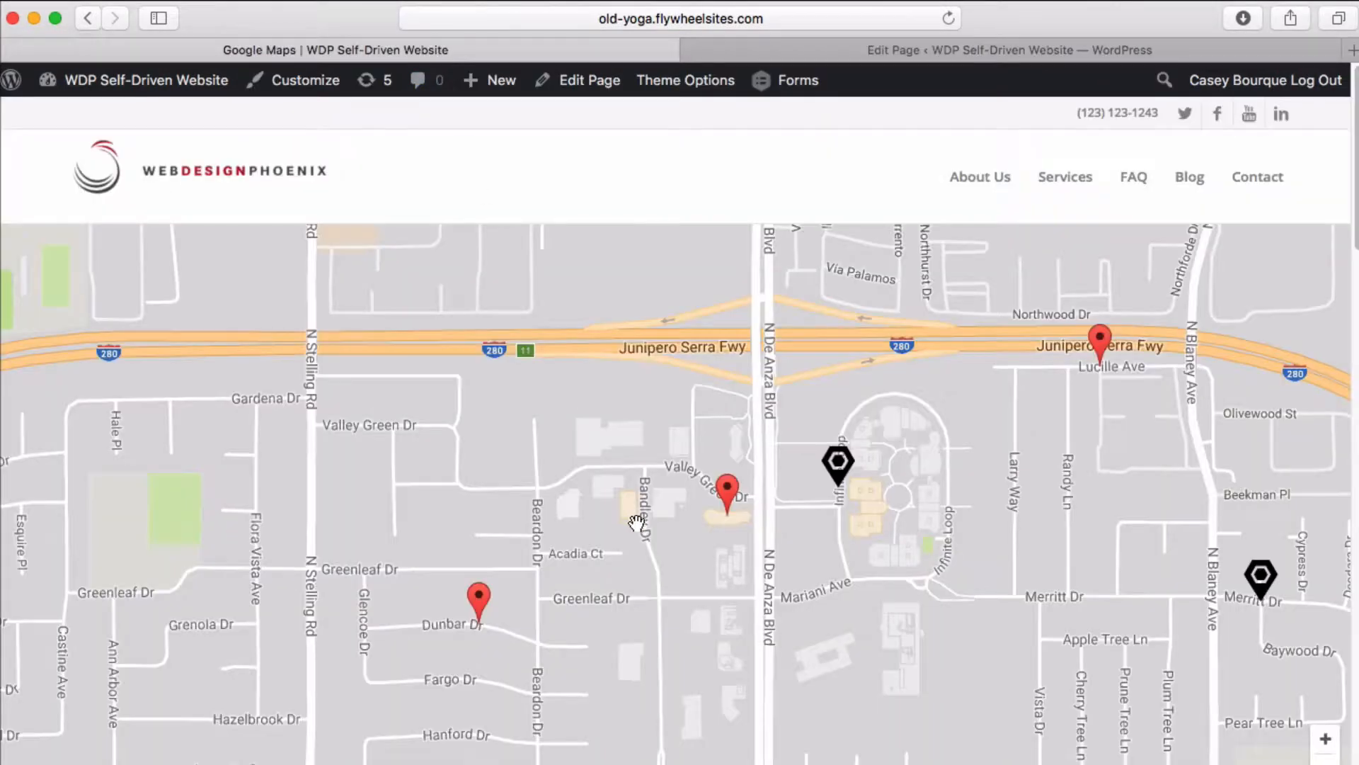
click(990, 51)
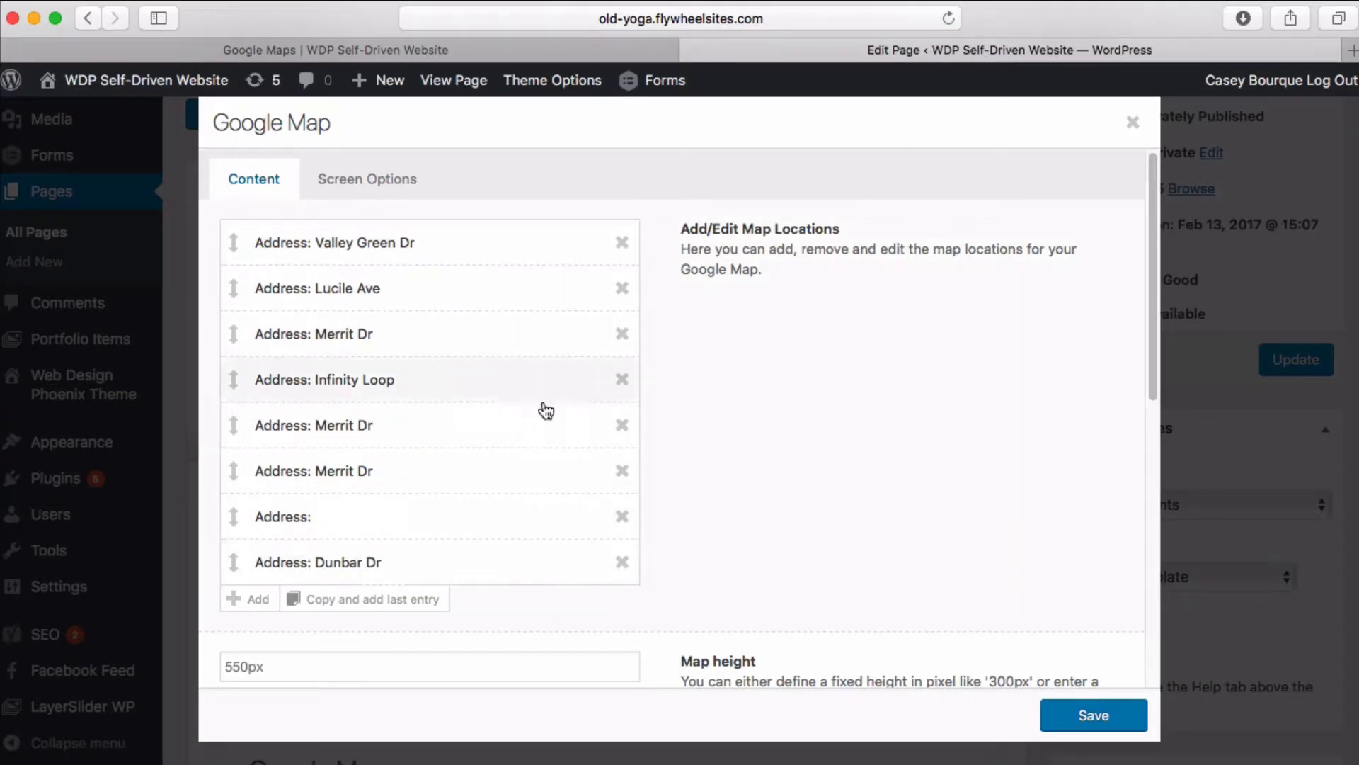
scroll(779, 464, down, 1)
scroll(779, 464, down, 5)
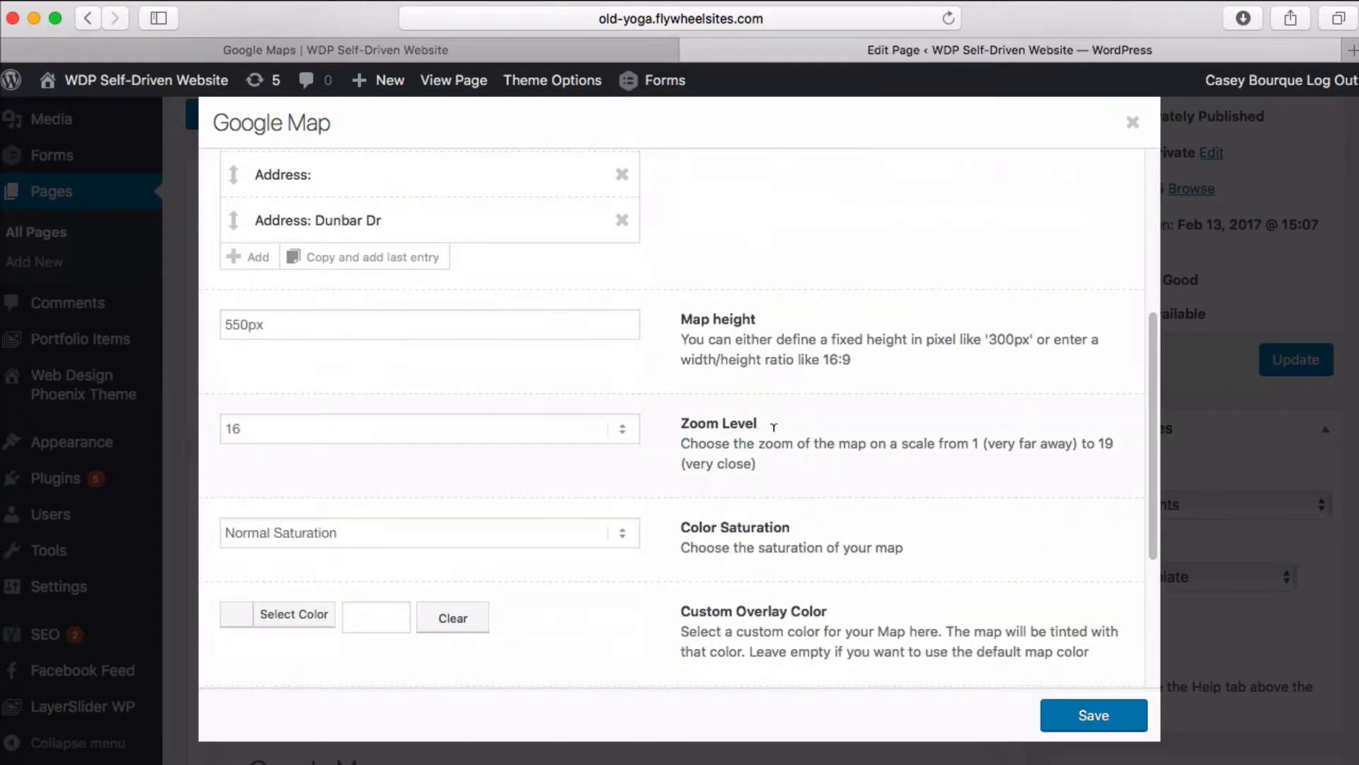
click(478, 57)
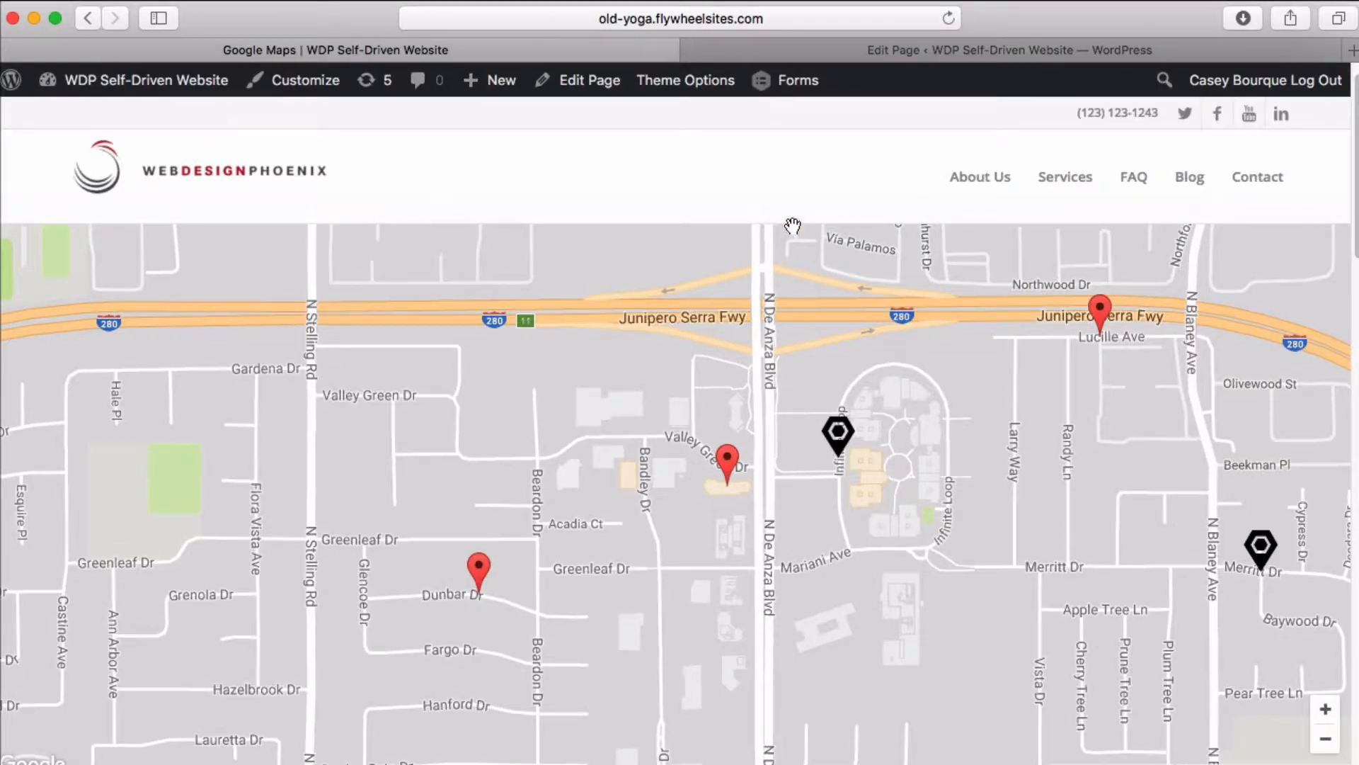
scroll(803, 396, down, 3)
click(887, 54)
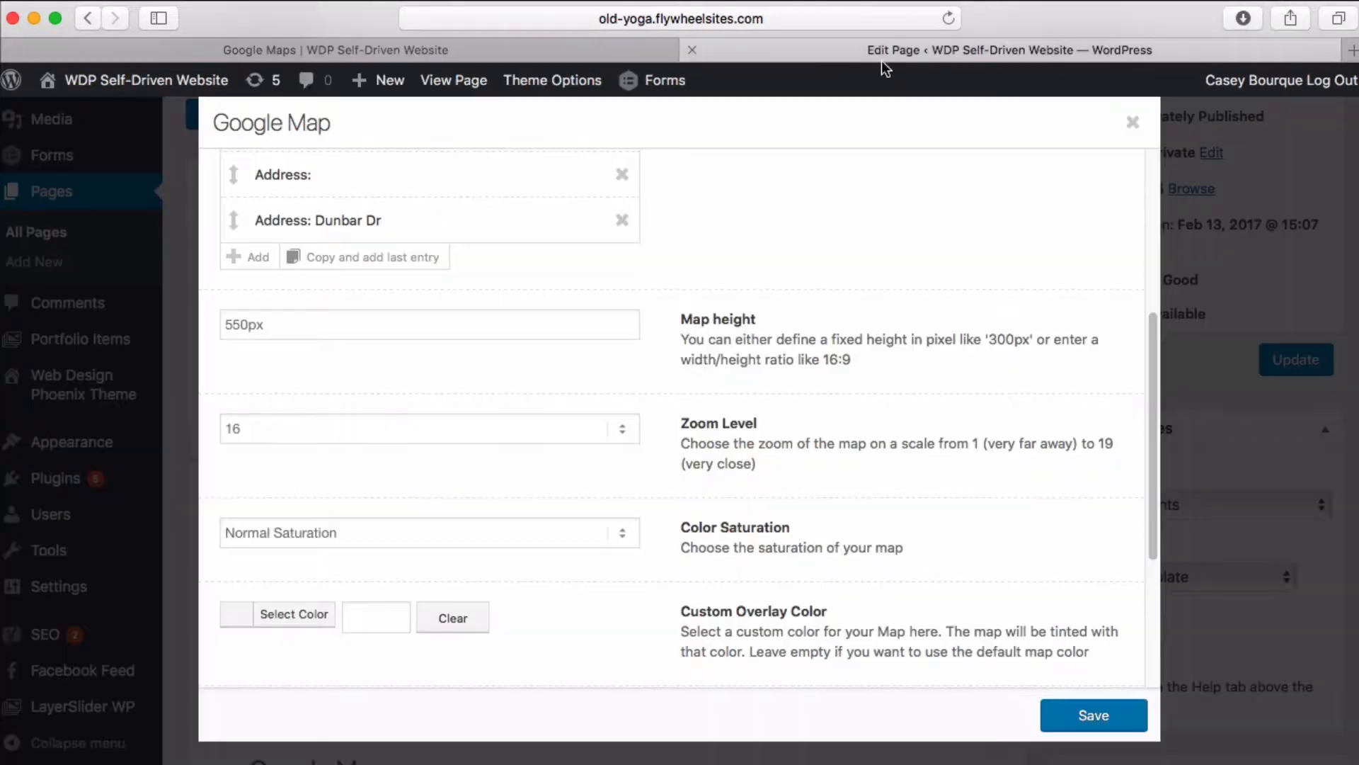
- Review the Zoom Level choices, keeping 16, try zooming the published map out and in, and read the setting's description
click(414, 430)
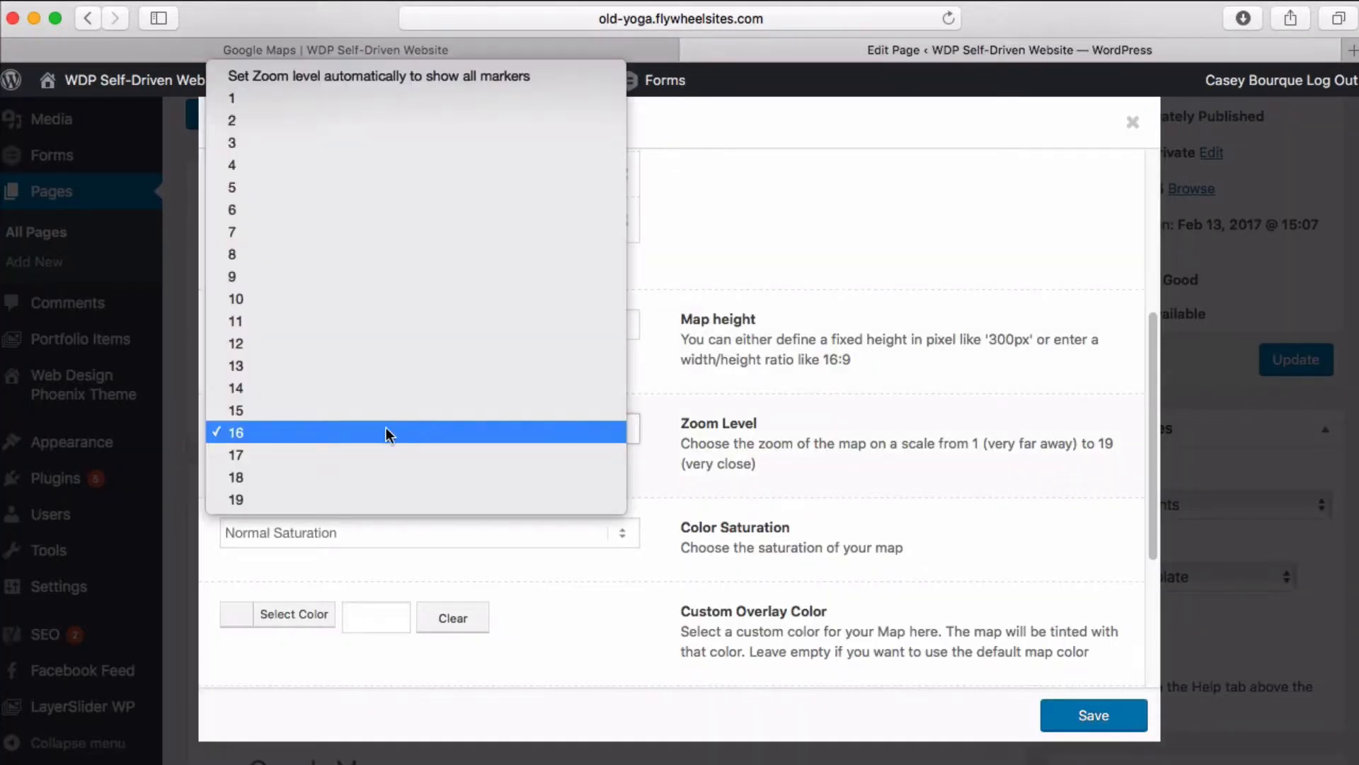
click(382, 434)
click(411, 51)
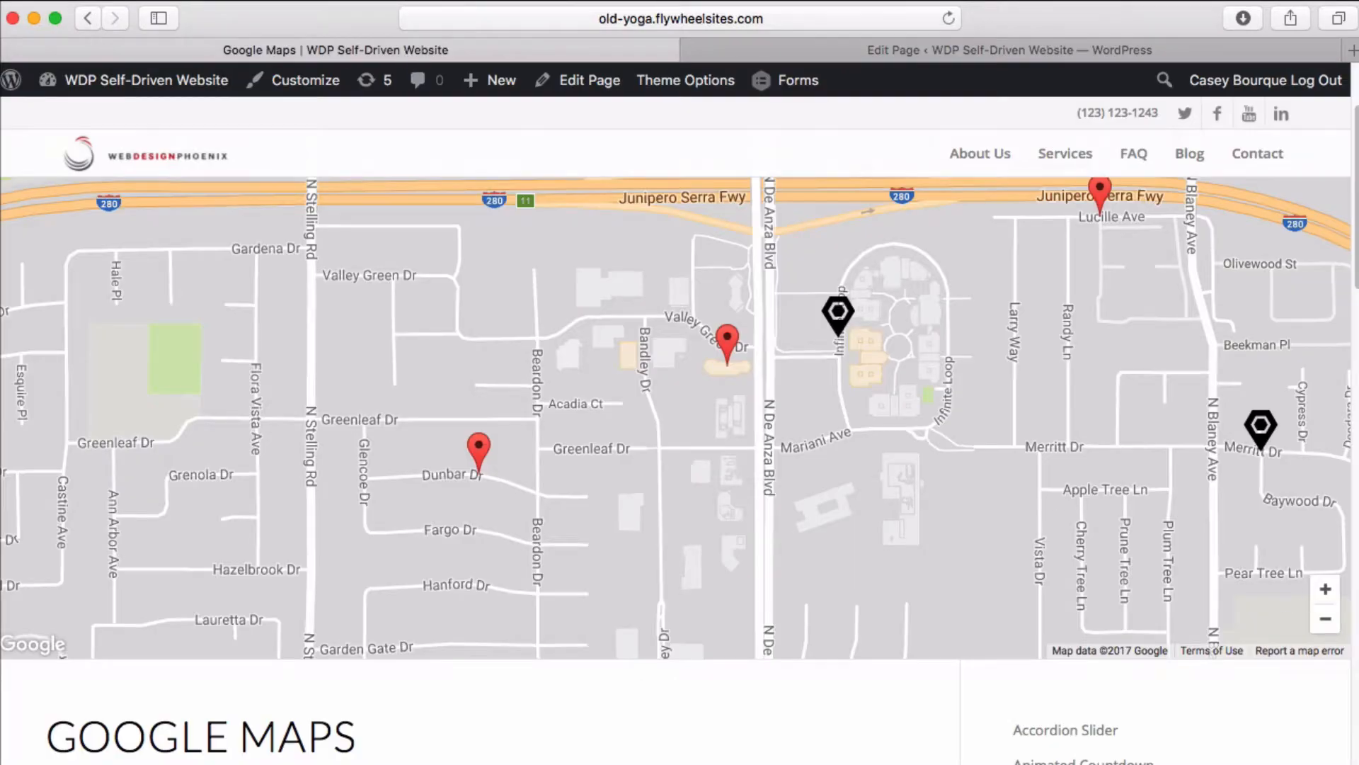
click(1325, 618)
click(1326, 592)
click(1025, 52)
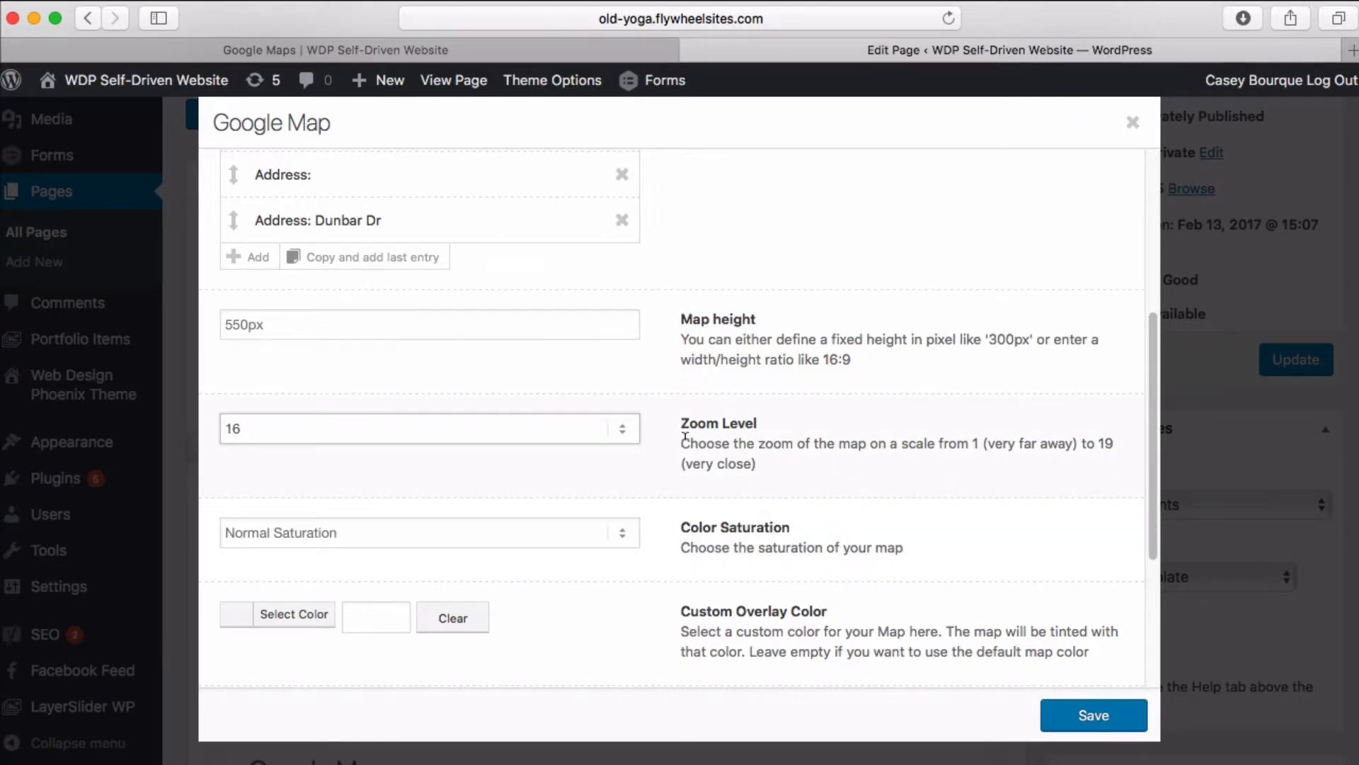
drag(681, 439, 759, 455)
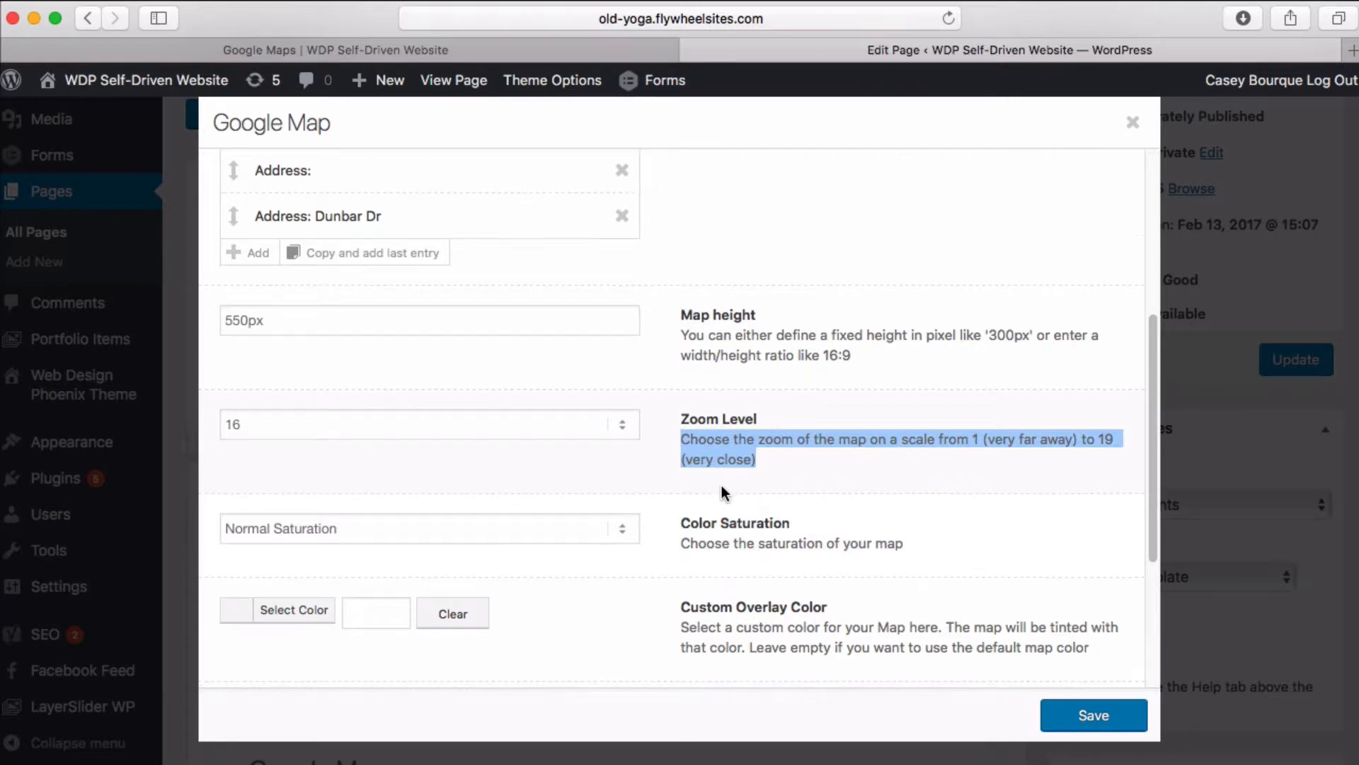
- Try Muted colors for the map's color saturation and return it to Normal Saturation
scroll(721, 486, down, 2)
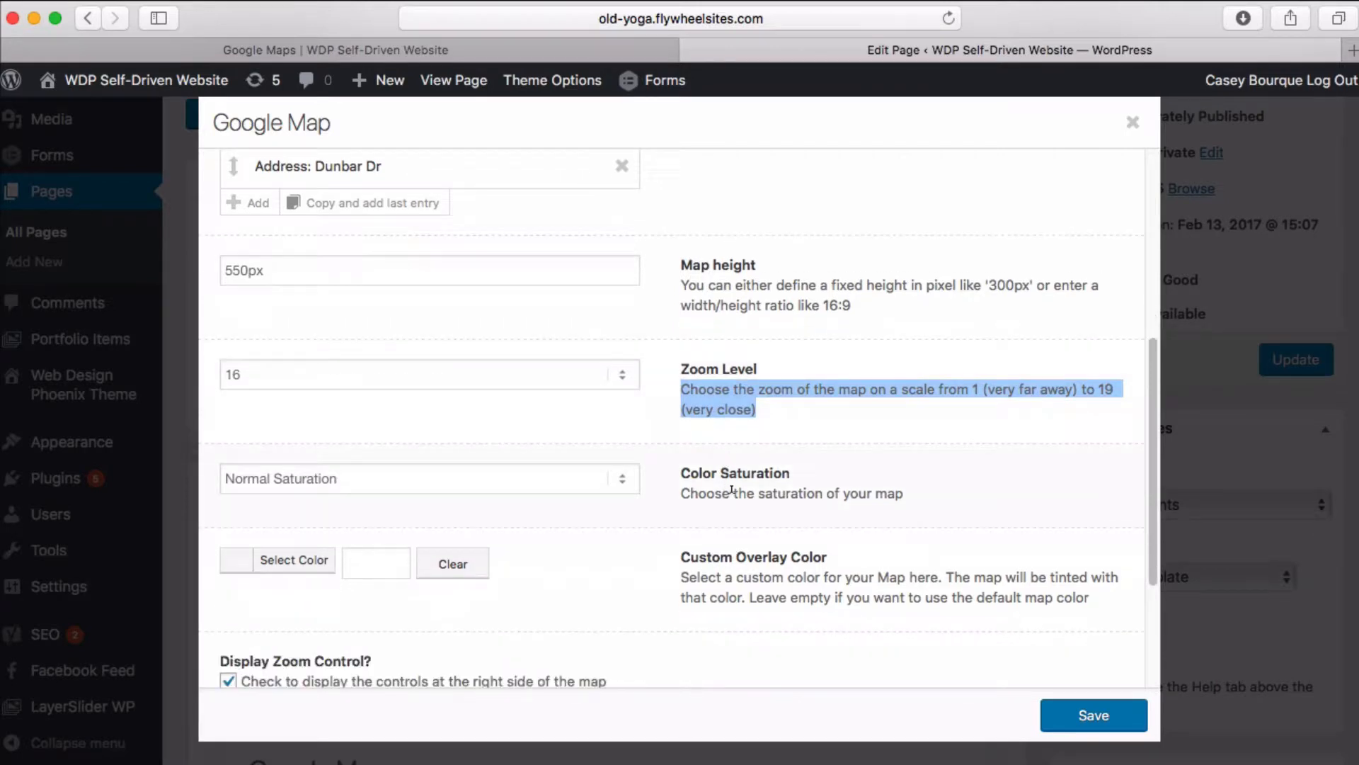
click(622, 480)
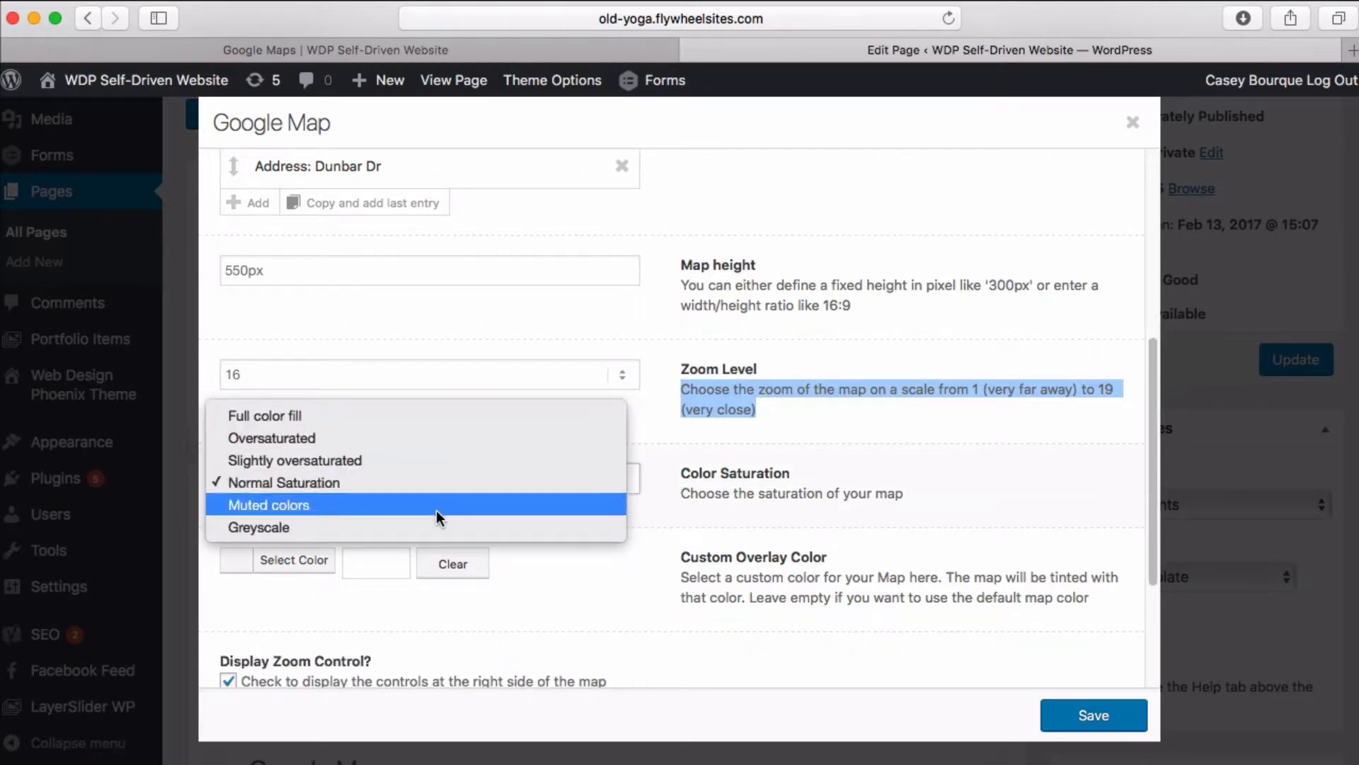
click(378, 507)
click(371, 479)
click(370, 460)
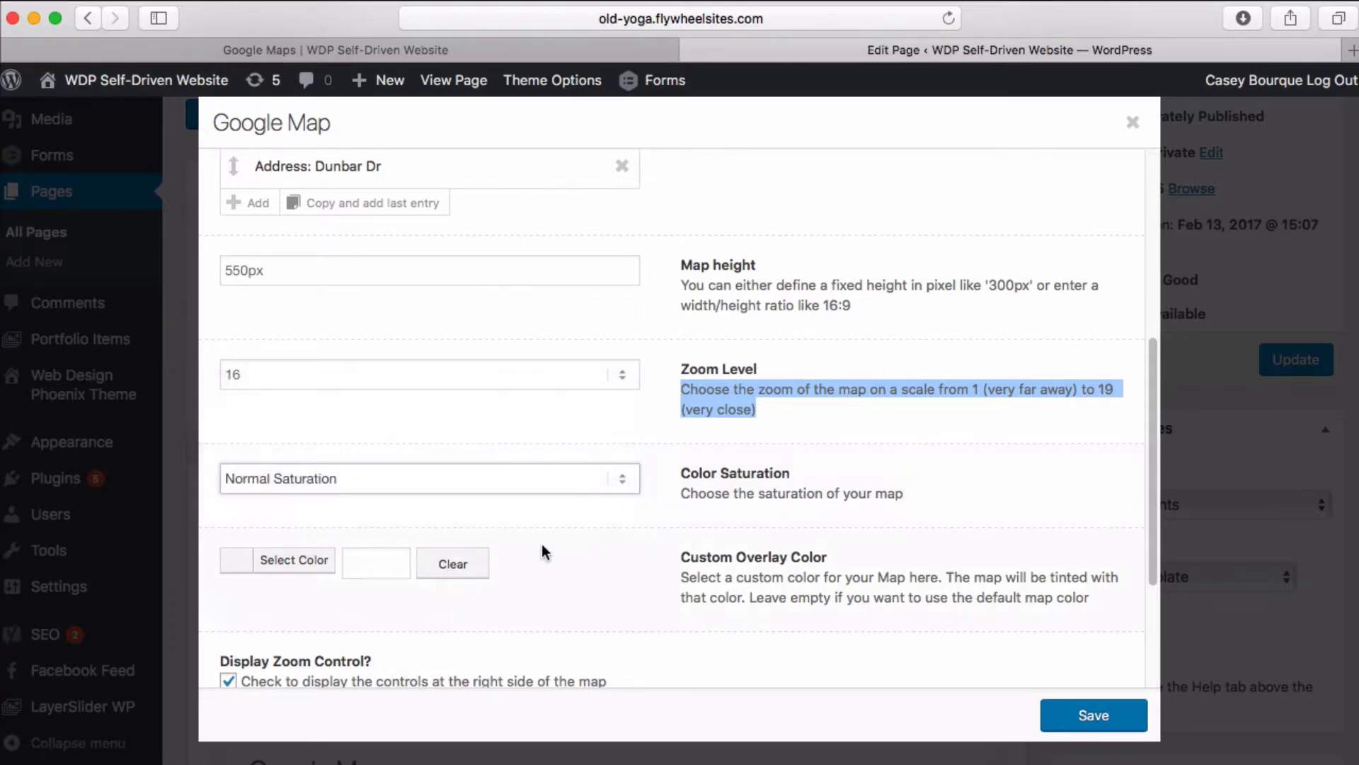
- Set the map's custom overlay color to dark blue, #0011d3
scroll(446, 552, down, 1)
click(315, 525)
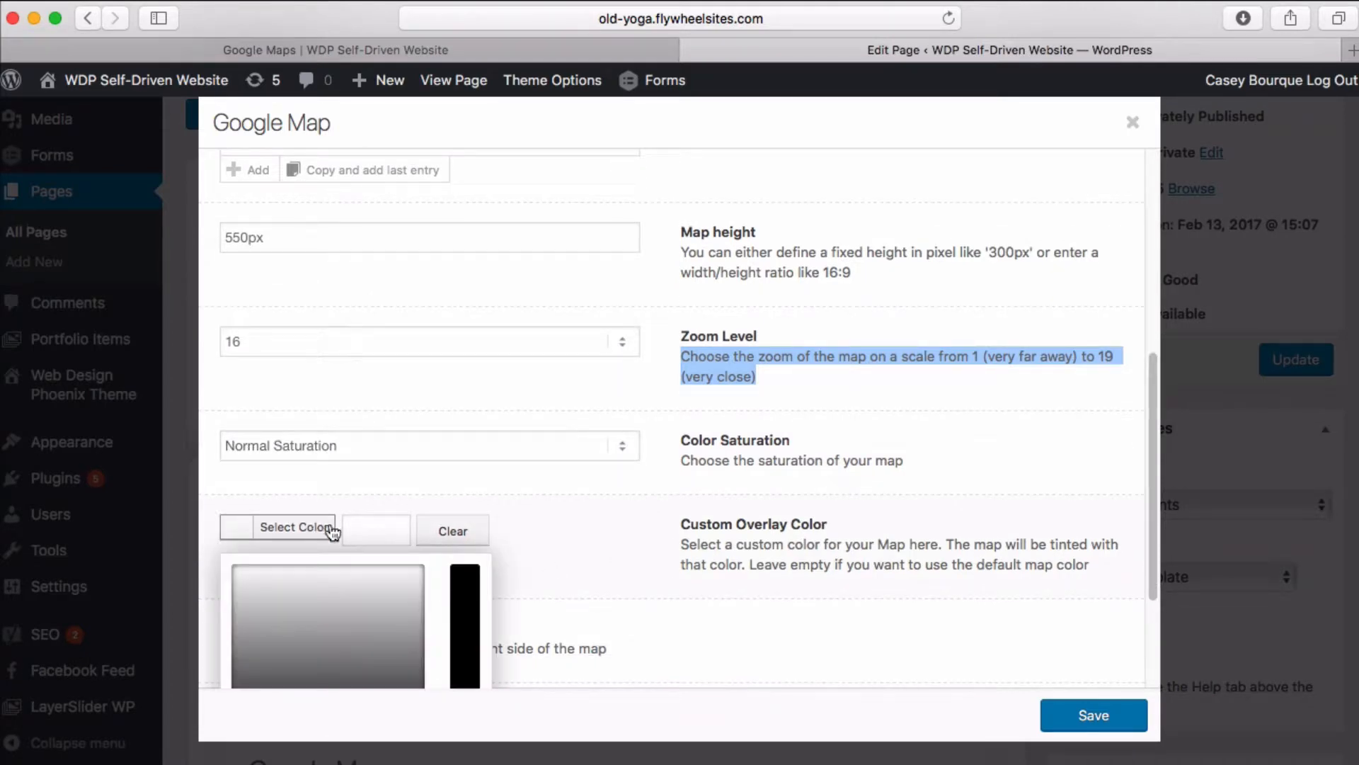
scroll(589, 552, down, 5)
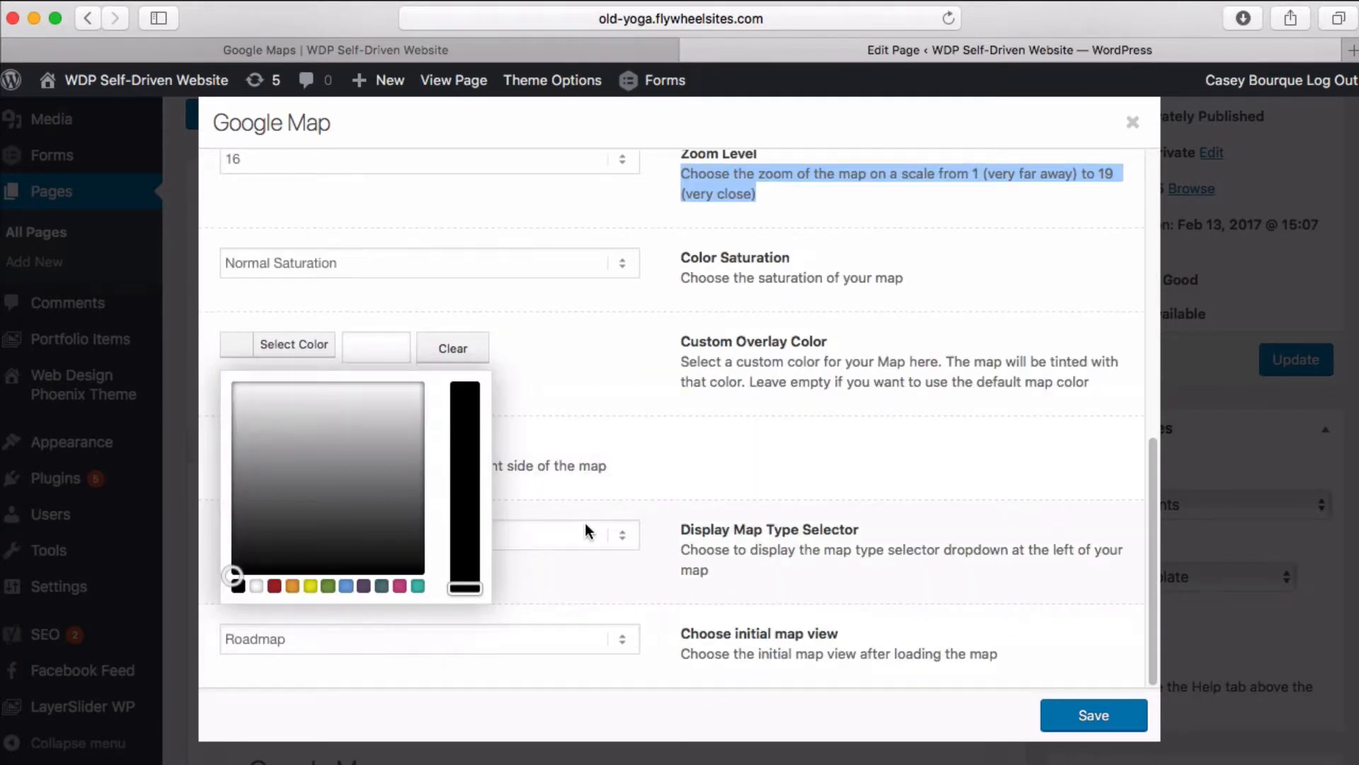
click(346, 585)
drag(354, 413, 363, 383)
drag(465, 493, 465, 385)
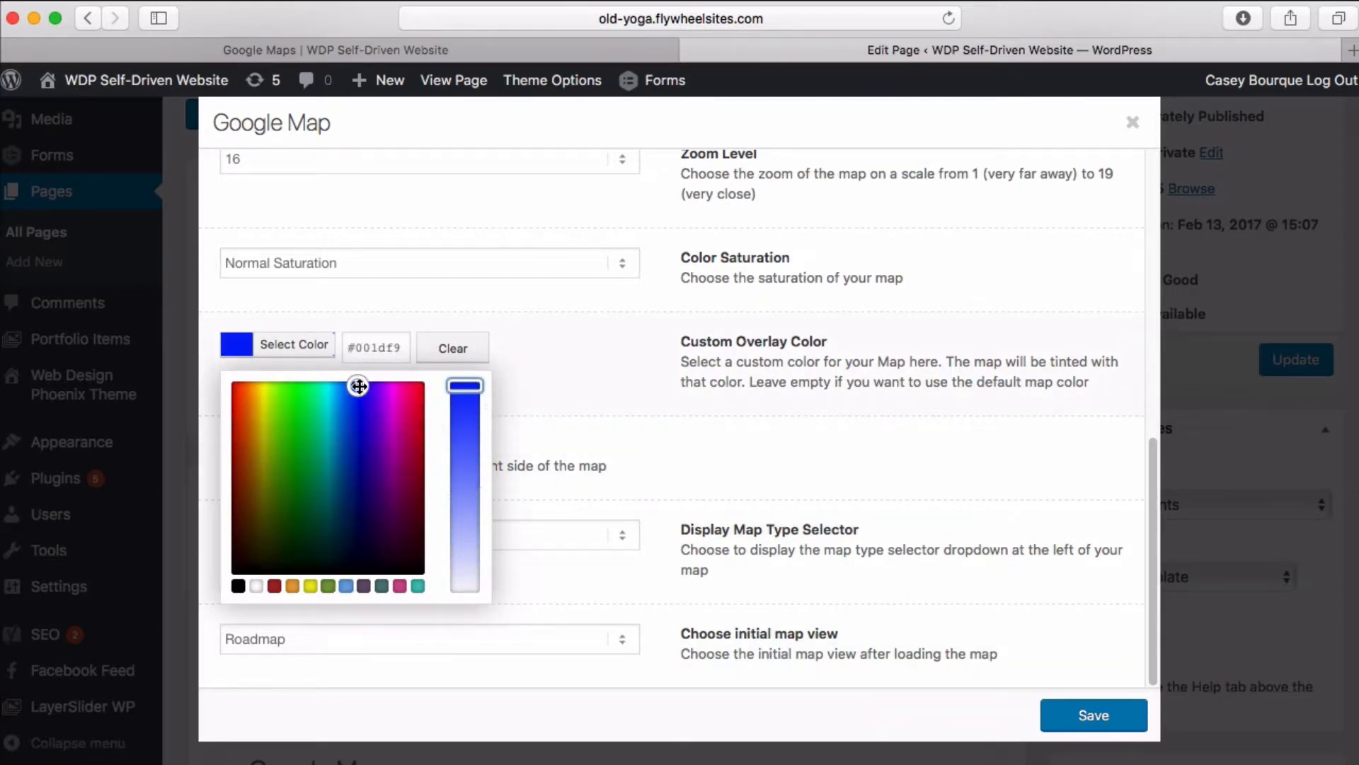
drag(359, 386, 359, 410)
click(538, 421)
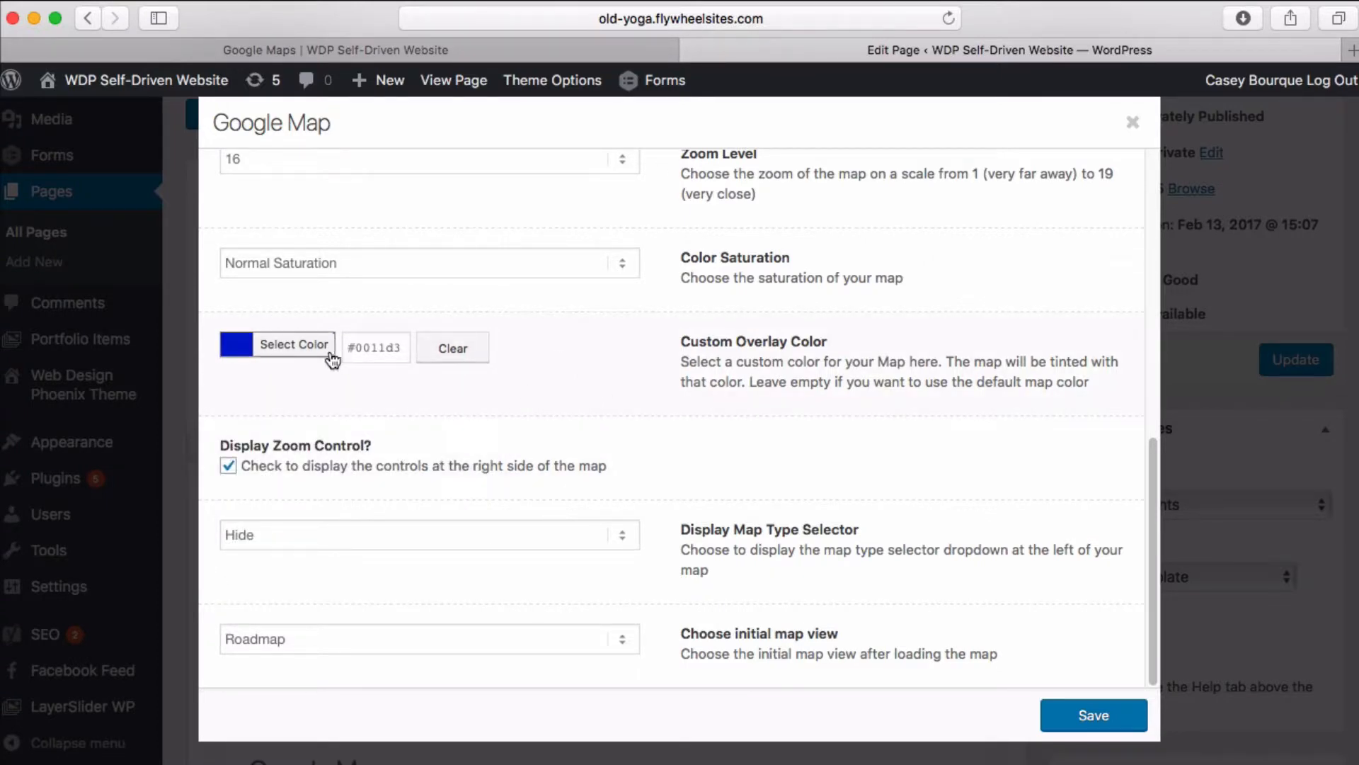
click(297, 345)
click(597, 430)
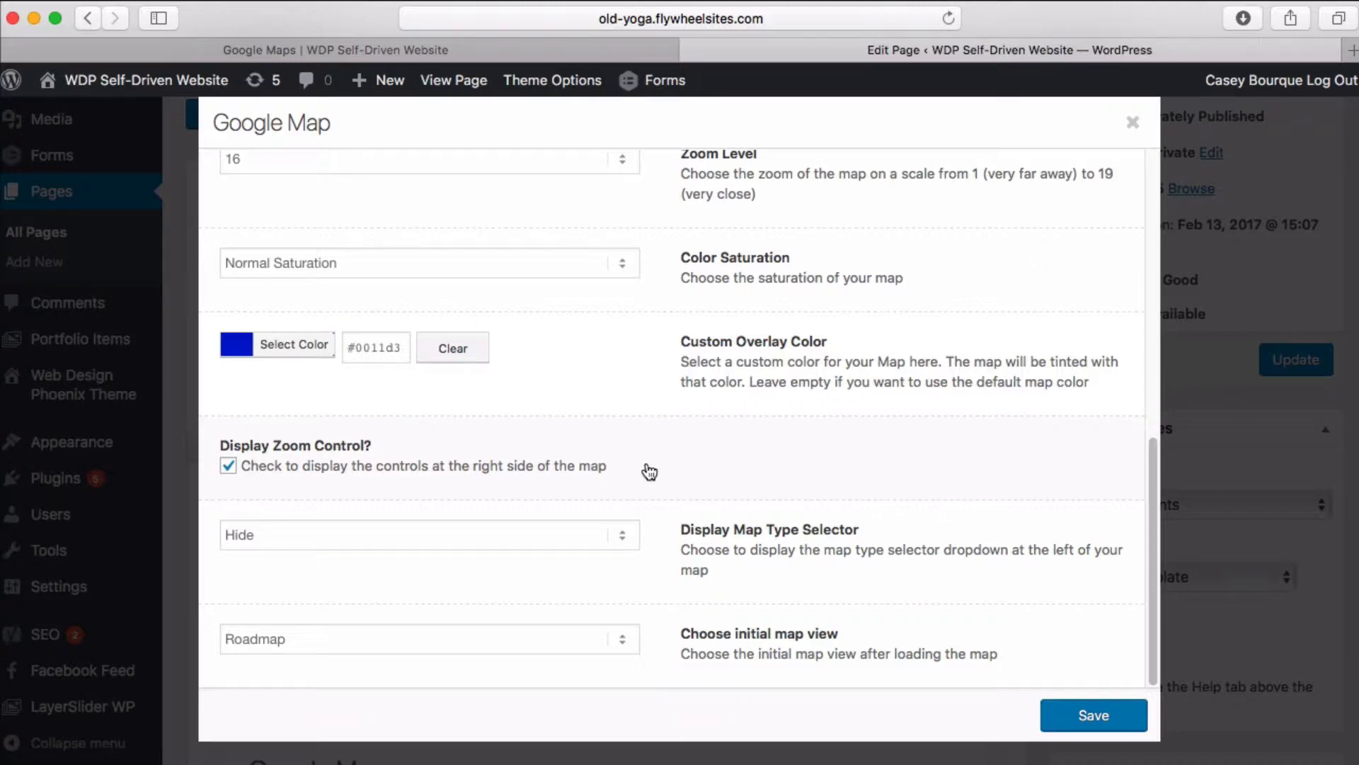
- Check the zoom control on the published map and review the Display Map Type Selector choices, keeping Hide
click(456, 50)
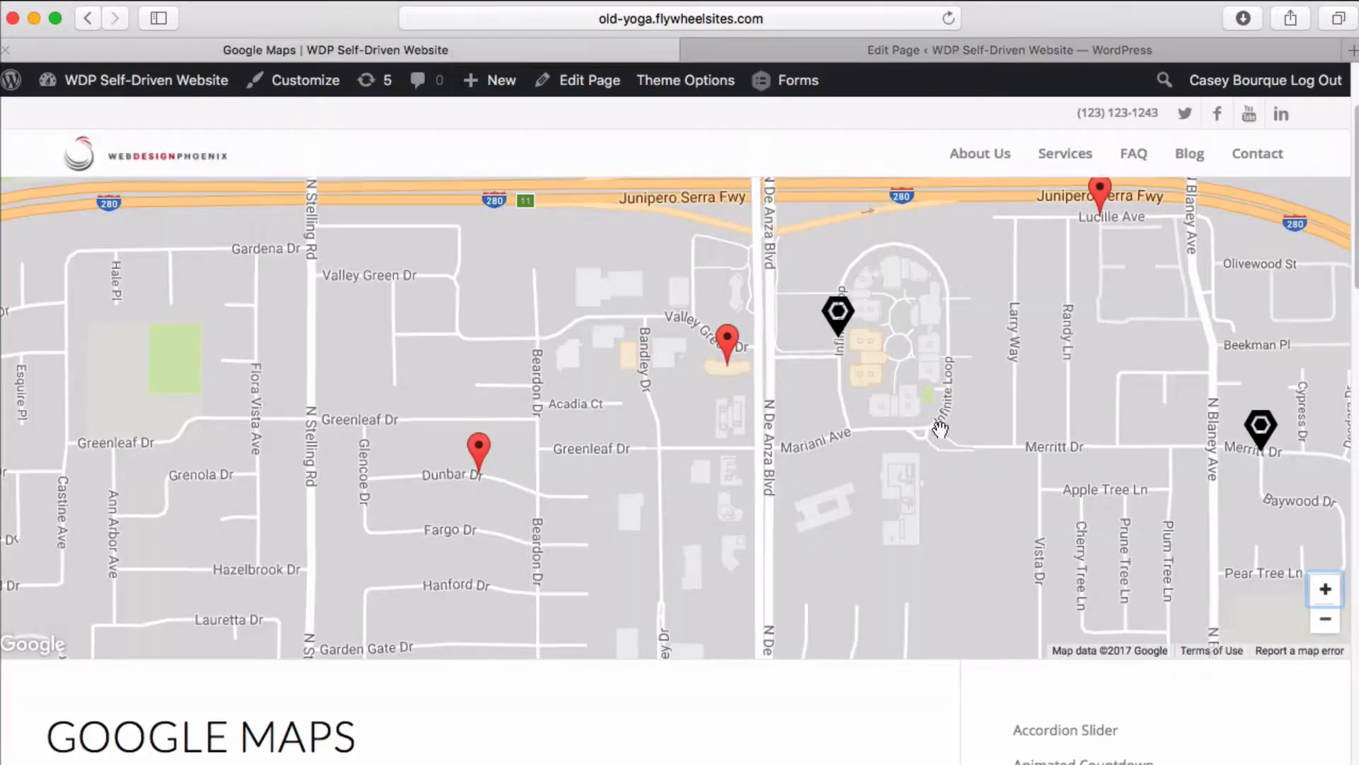
click(1161, 55)
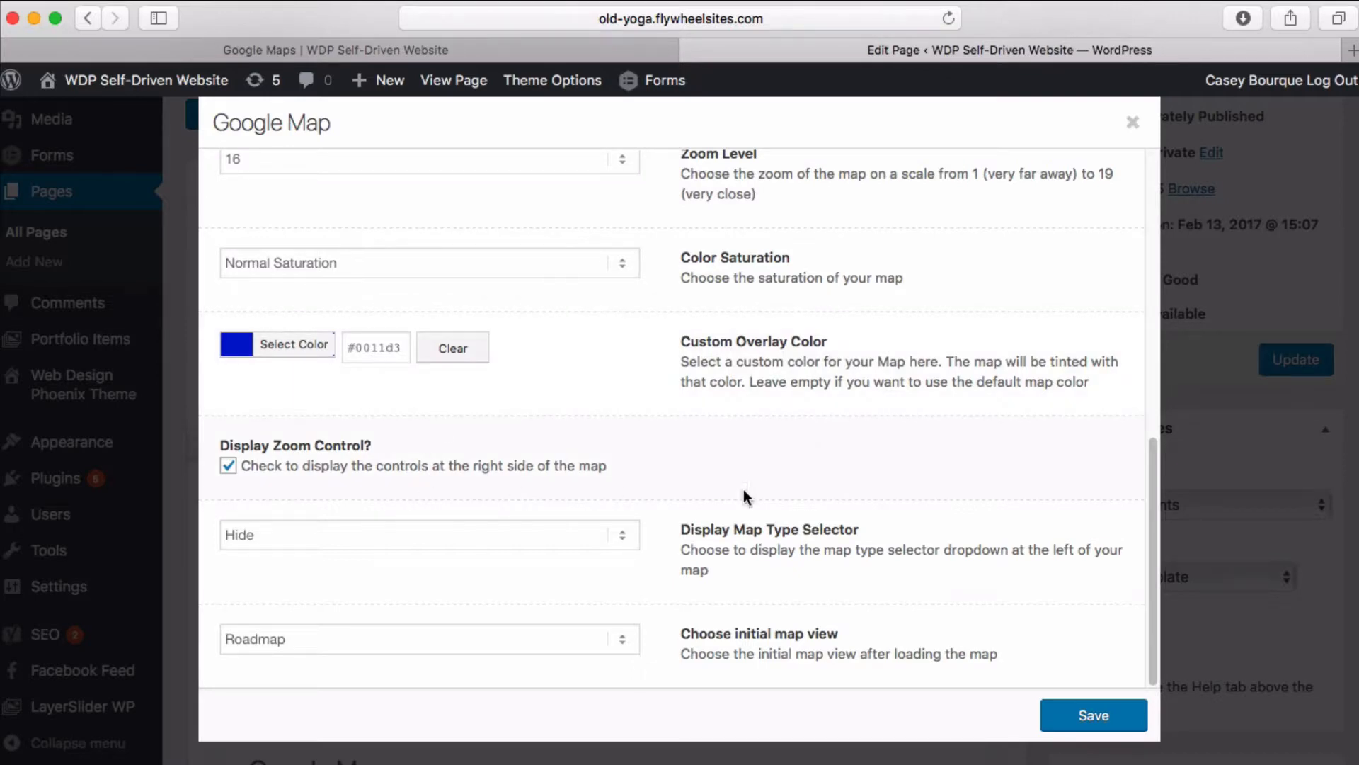
click(632, 540)
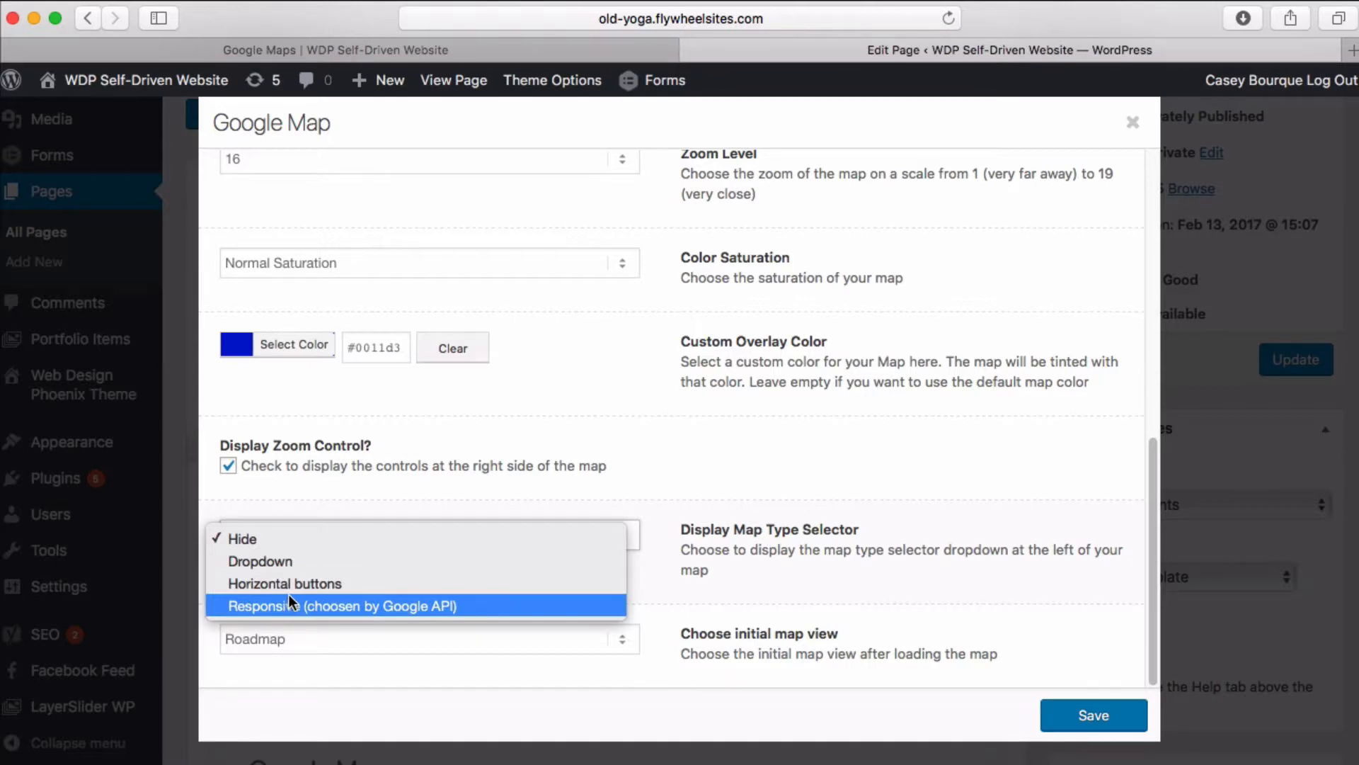
click(286, 537)
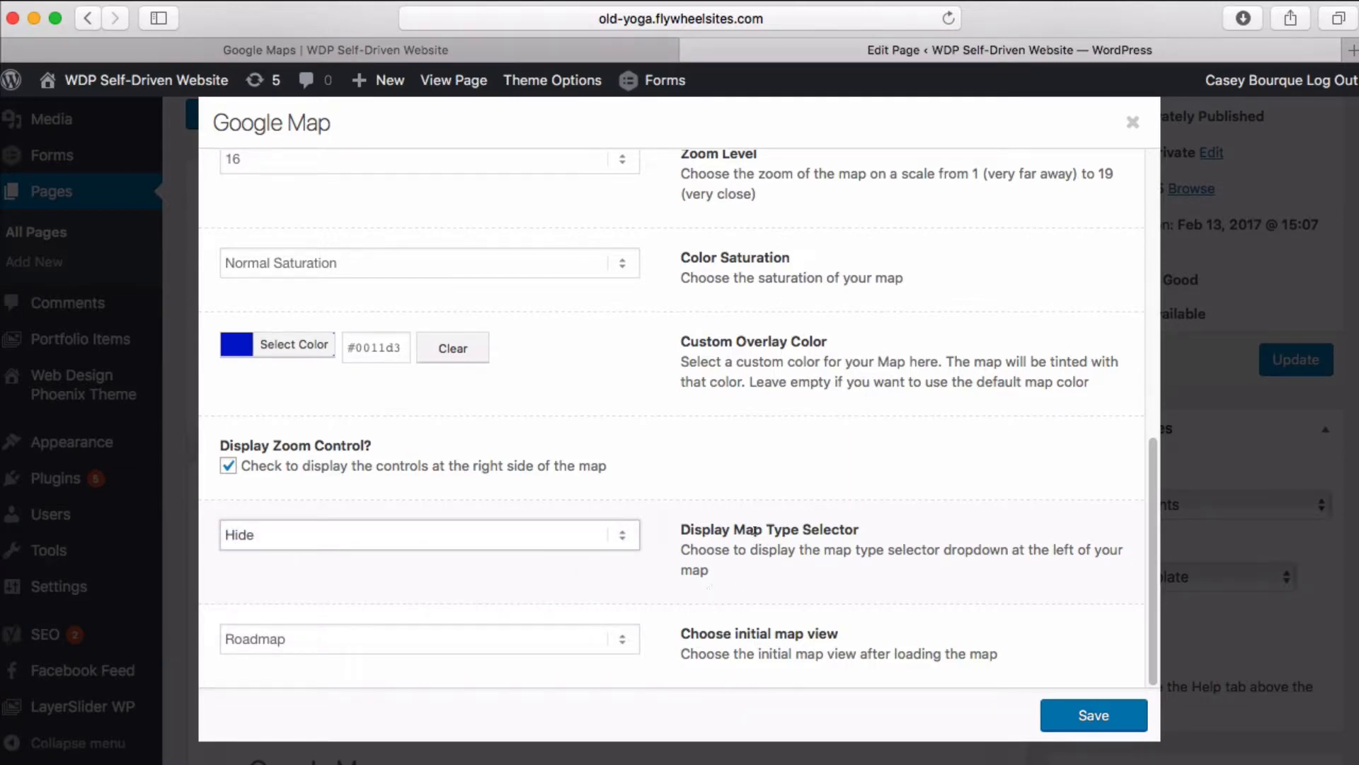
- Review the initial map view choices, keep Roadmap and the Hide map type selector option, and save the Google Map element
click(635, 640)
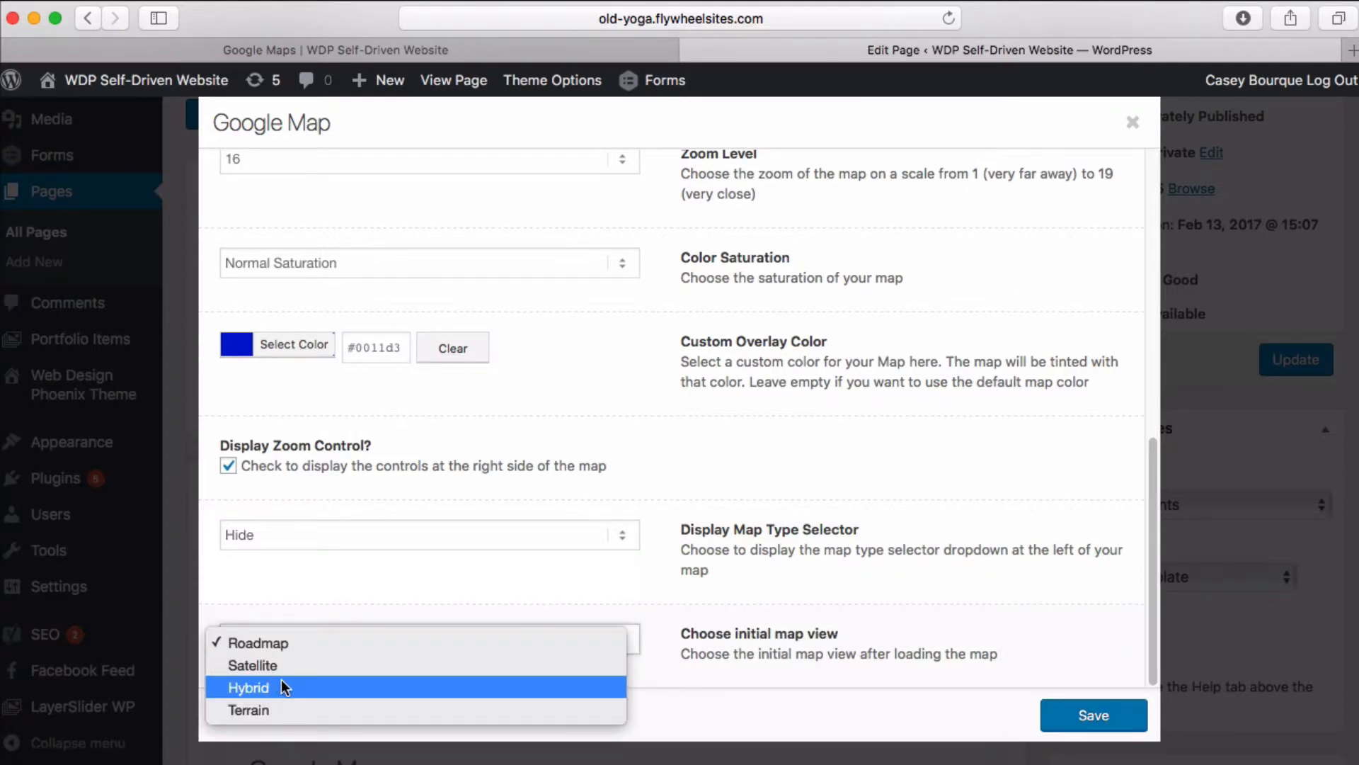
click(279, 642)
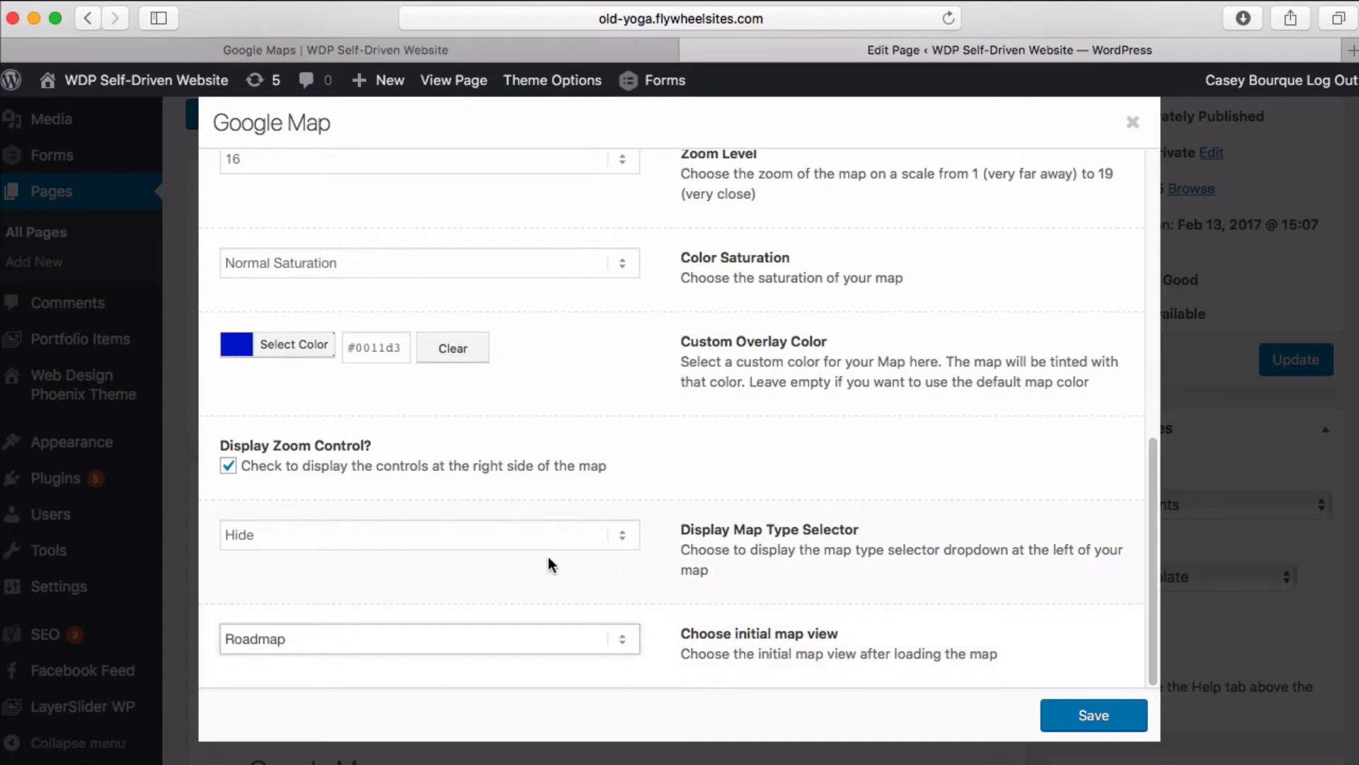
click(586, 535)
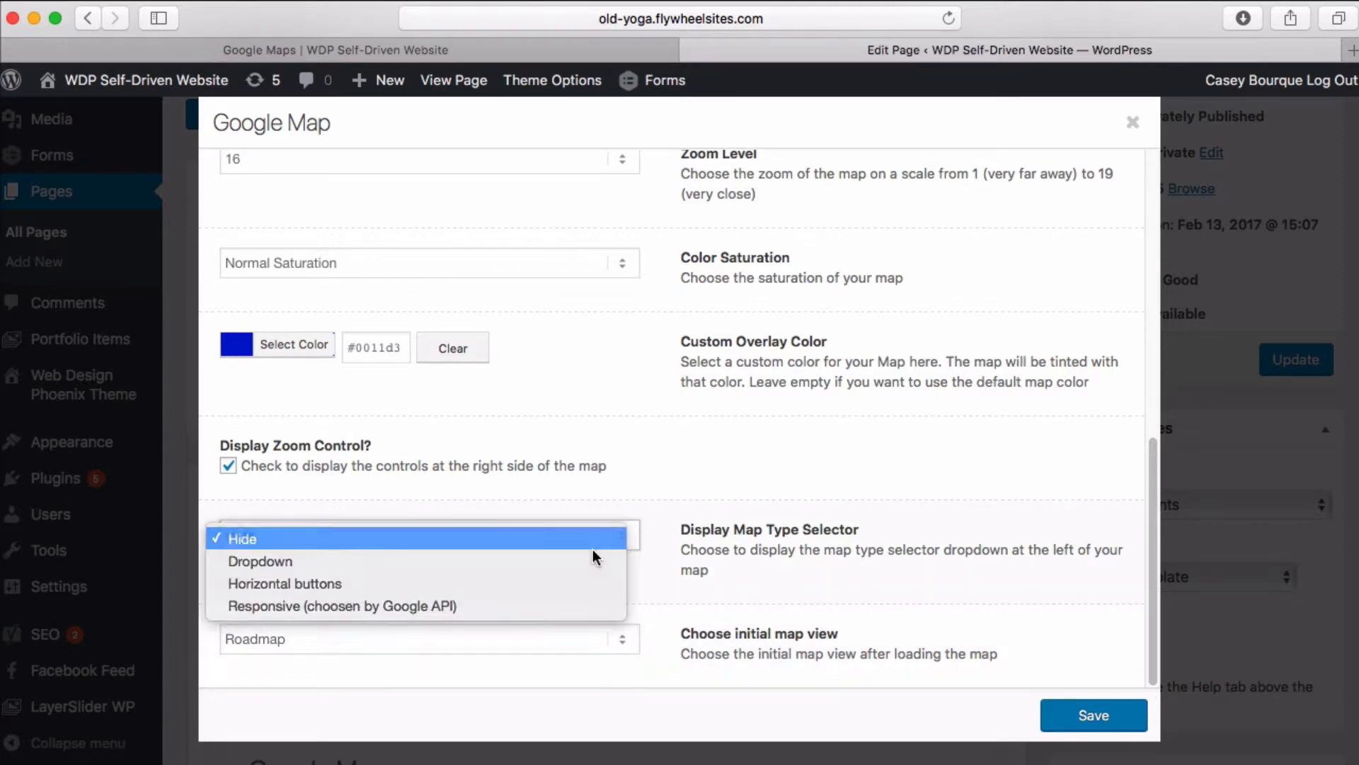
click(582, 536)
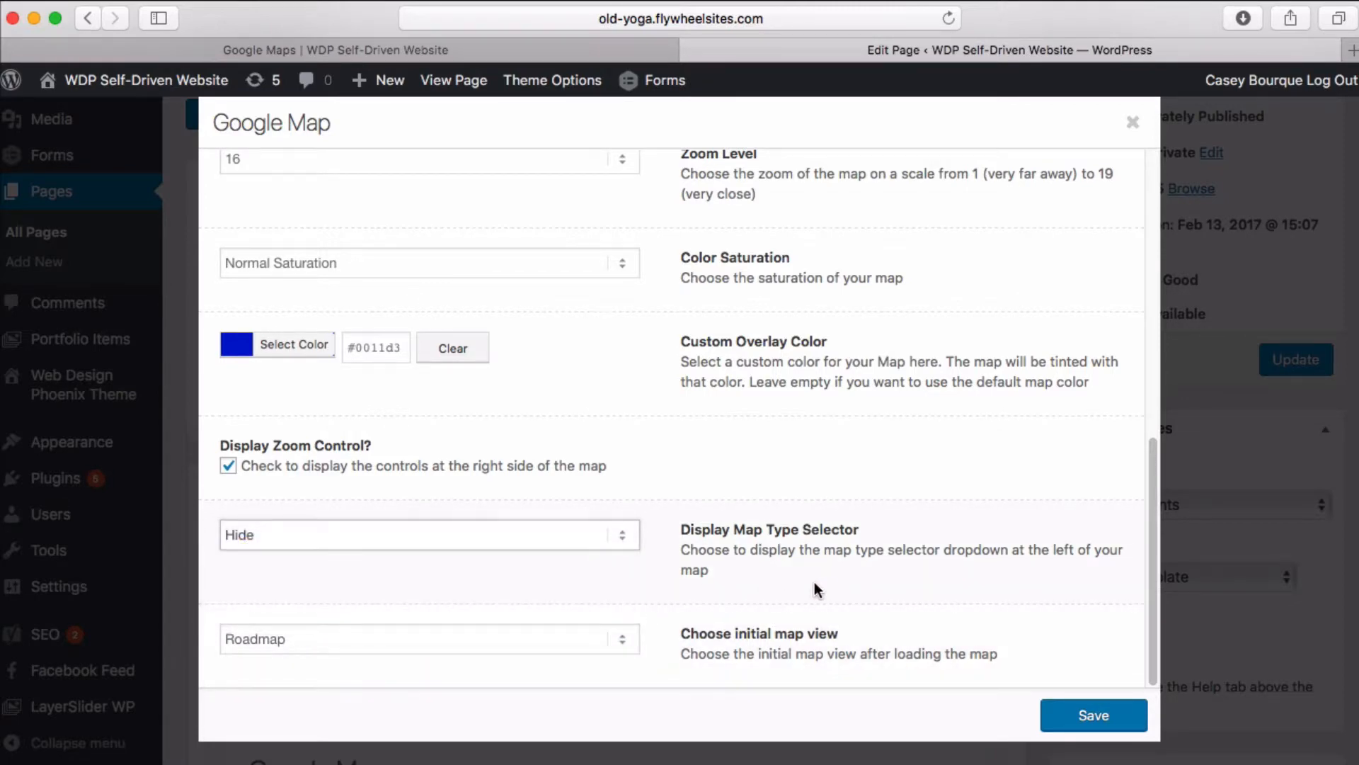
click(1081, 719)
- Look over the other Google Map elements in the full-width and half-width columns of the page layout
scroll(885, 561, down, 3)
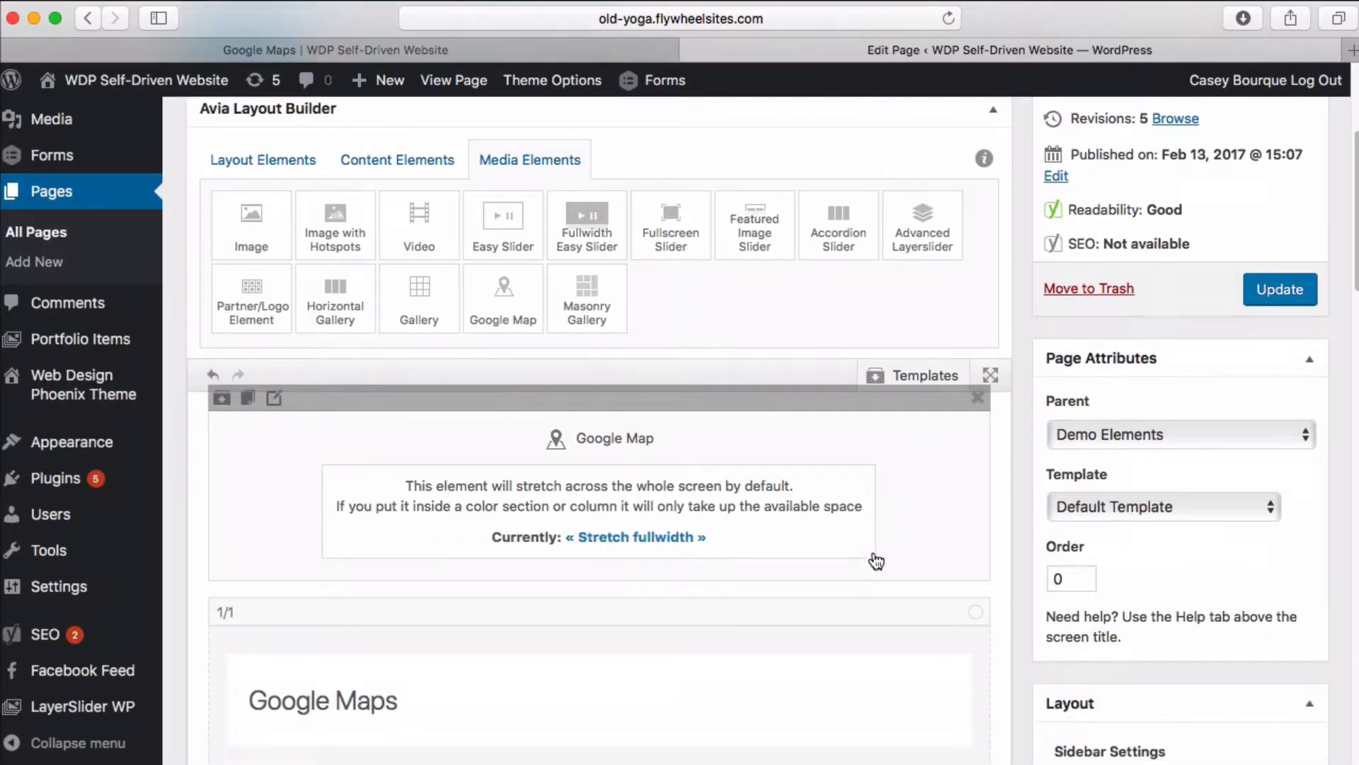
scroll(628, 439, down, 5)
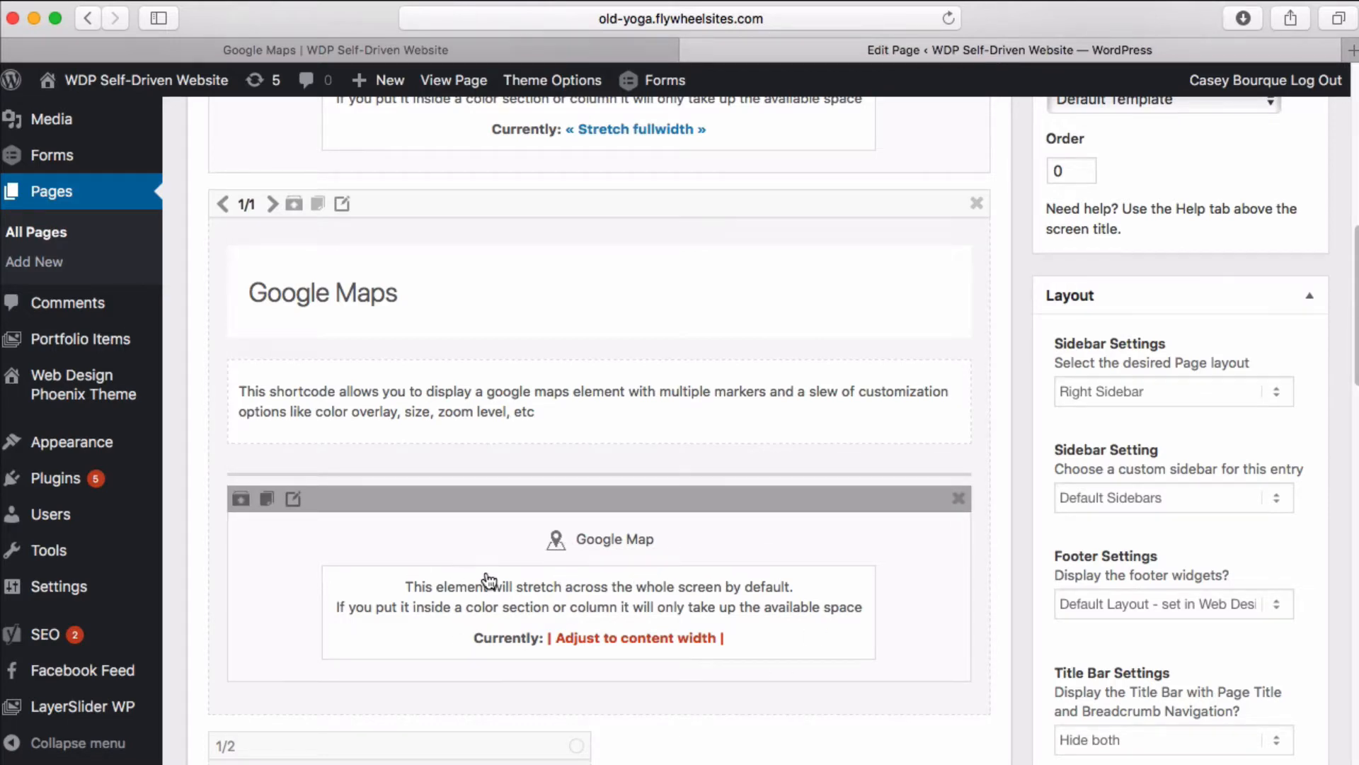
scroll(470, 579, down, 1)
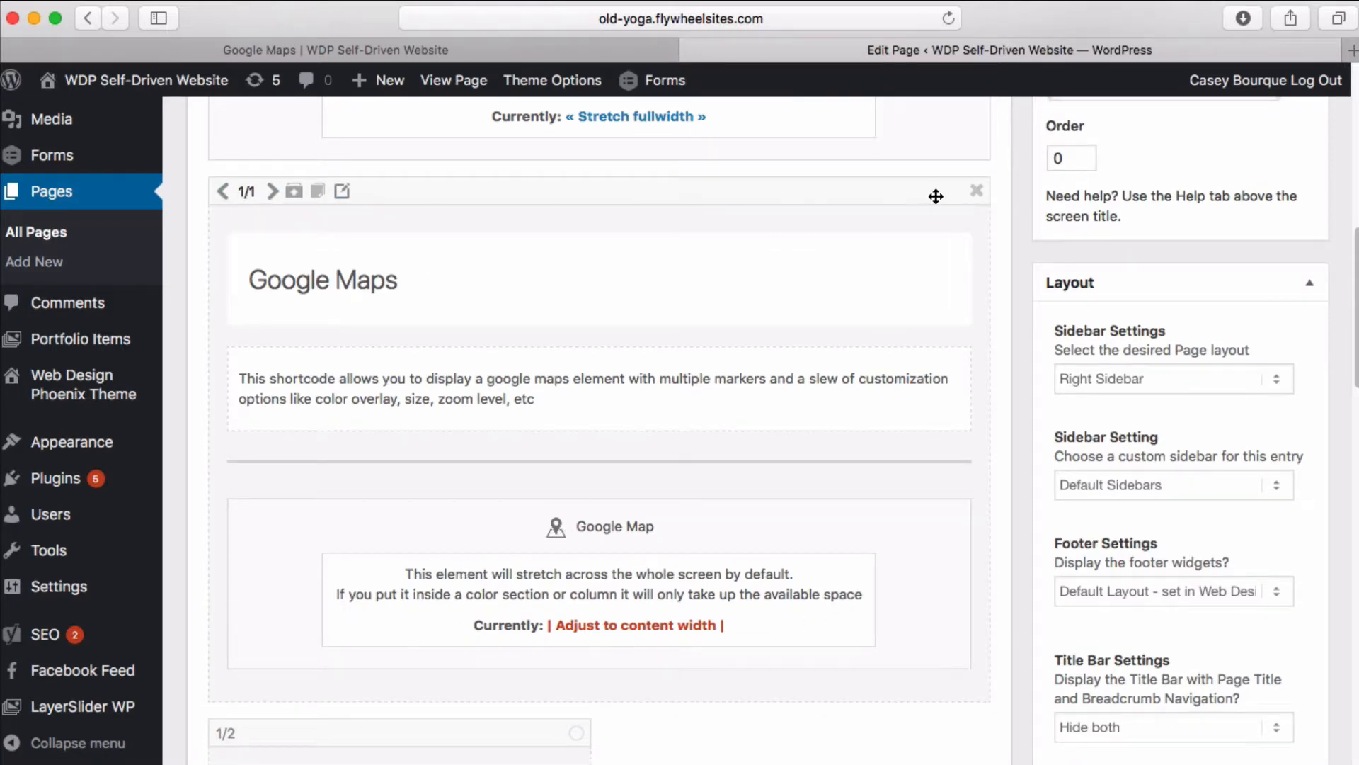
scroll(795, 435, down, 1)
scroll(795, 434, down, 8)
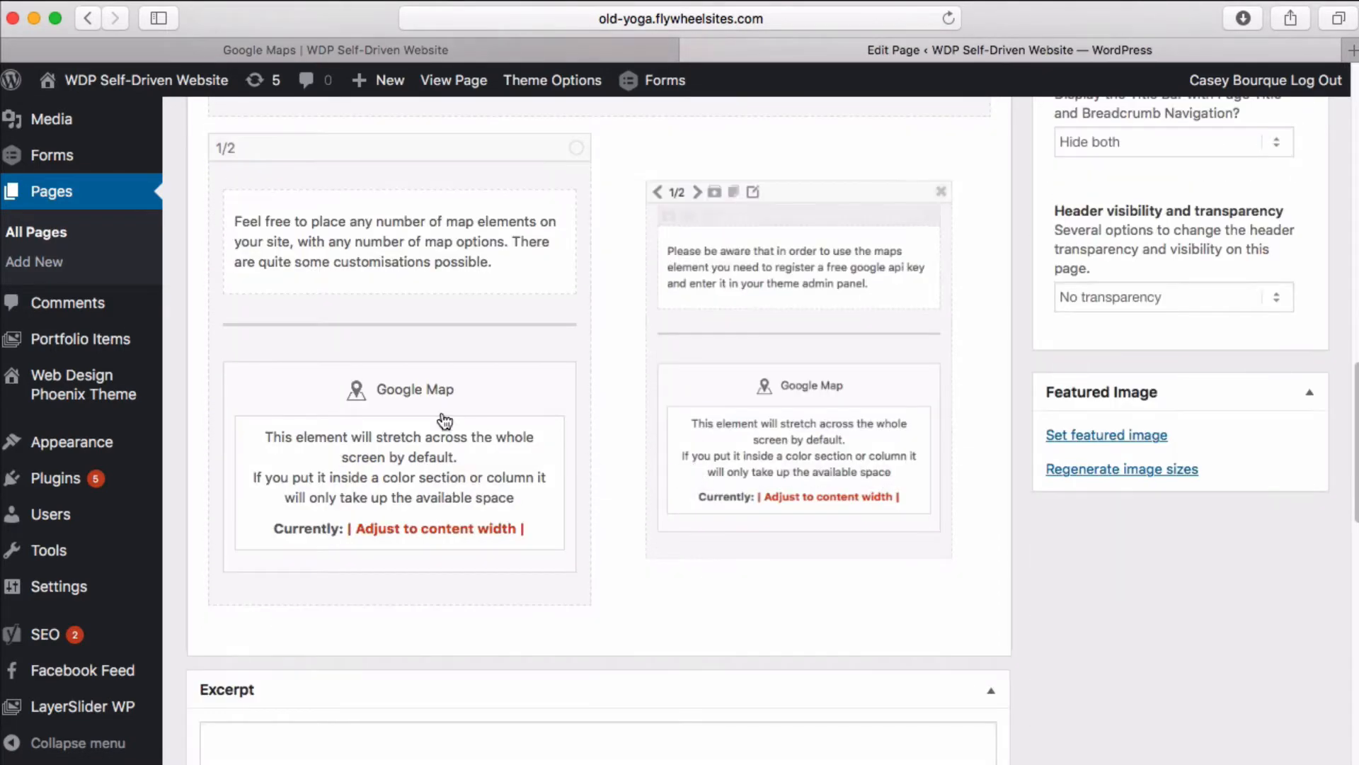
scroll(375, 388, up, 1)
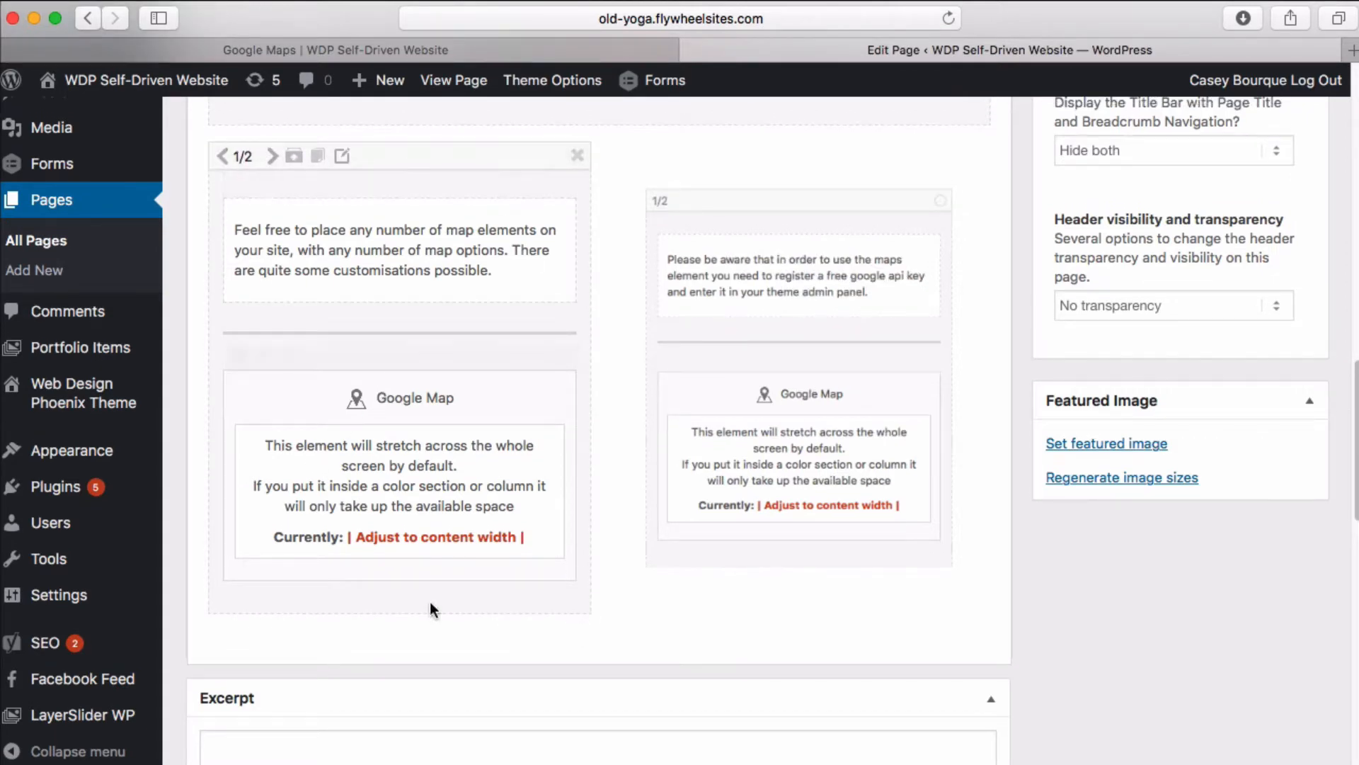
scroll(410, 346, up, 1)
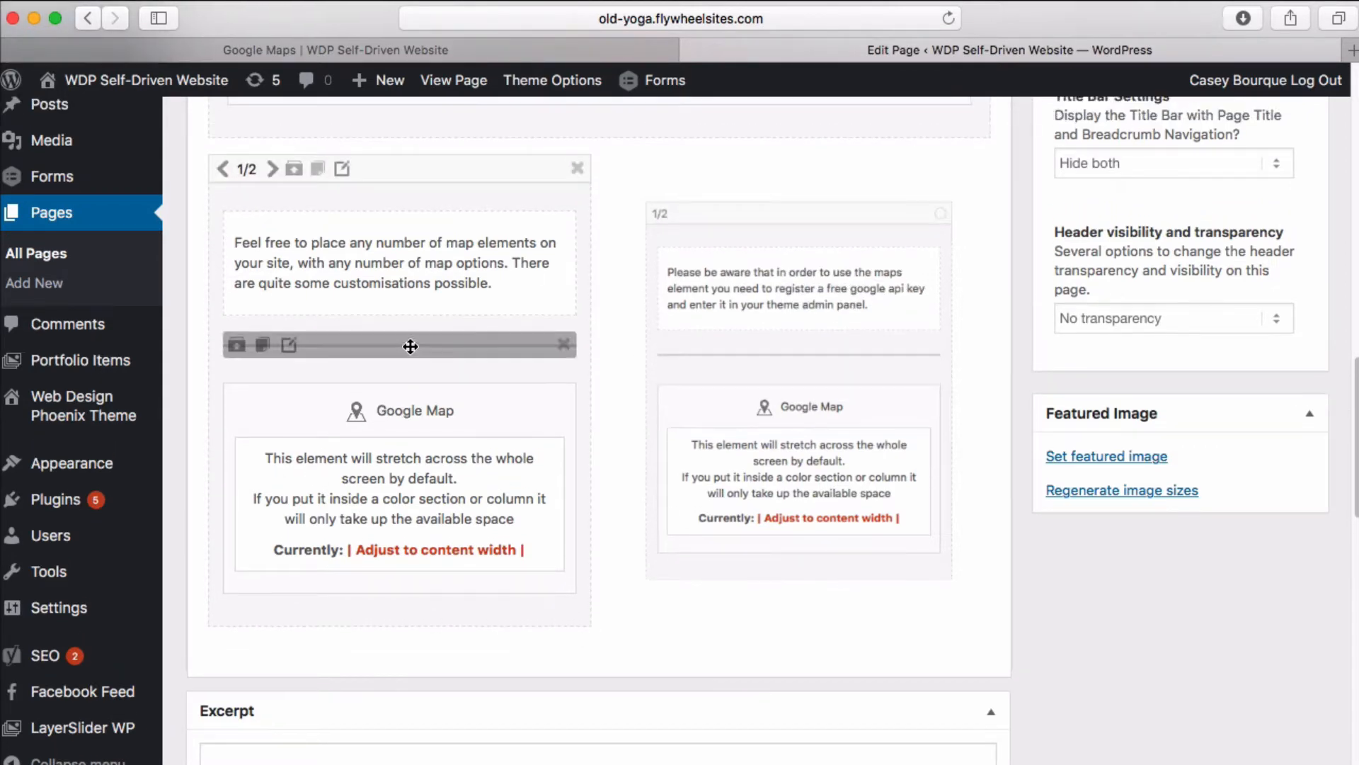
- Review the locations and display settings of the Google Map in the first half-width column and save that element
click(427, 504)
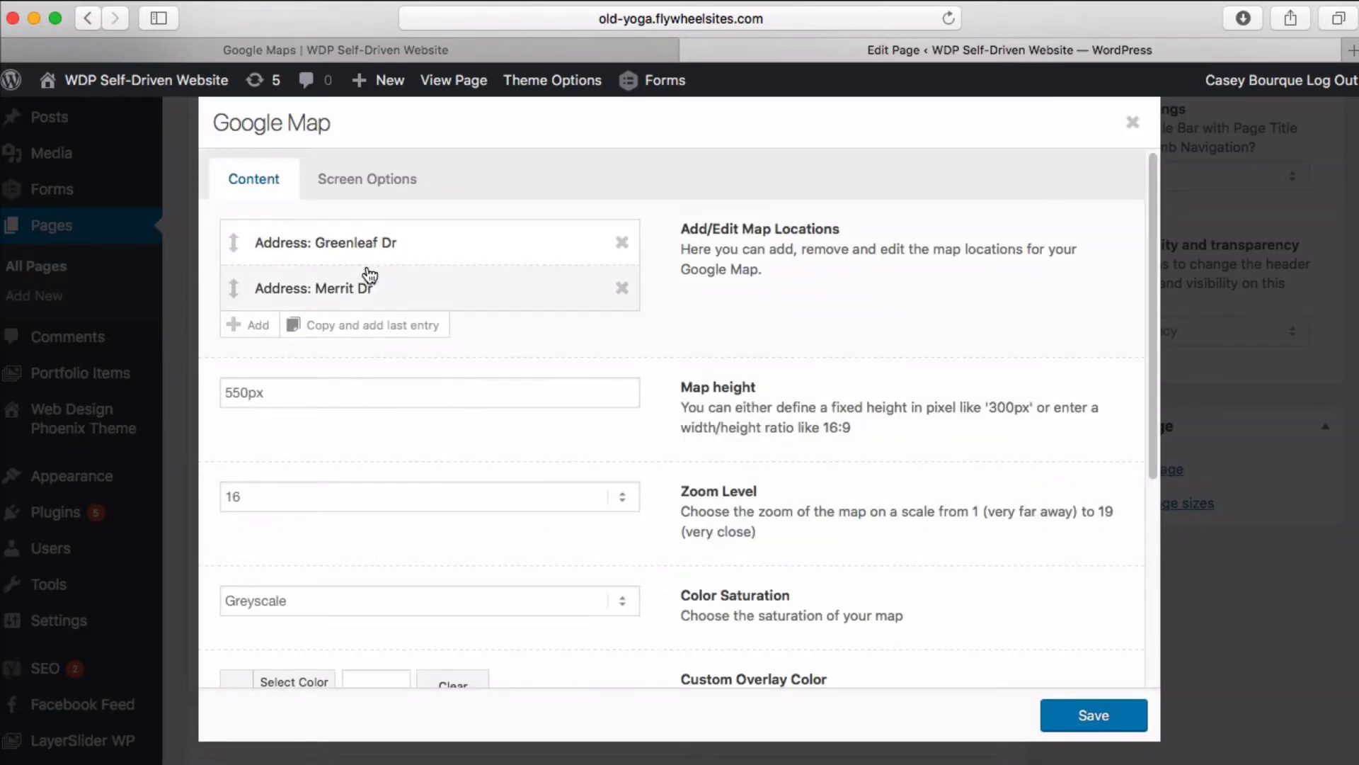
scroll(659, 412, down, 1)
scroll(657, 406, down, 5)
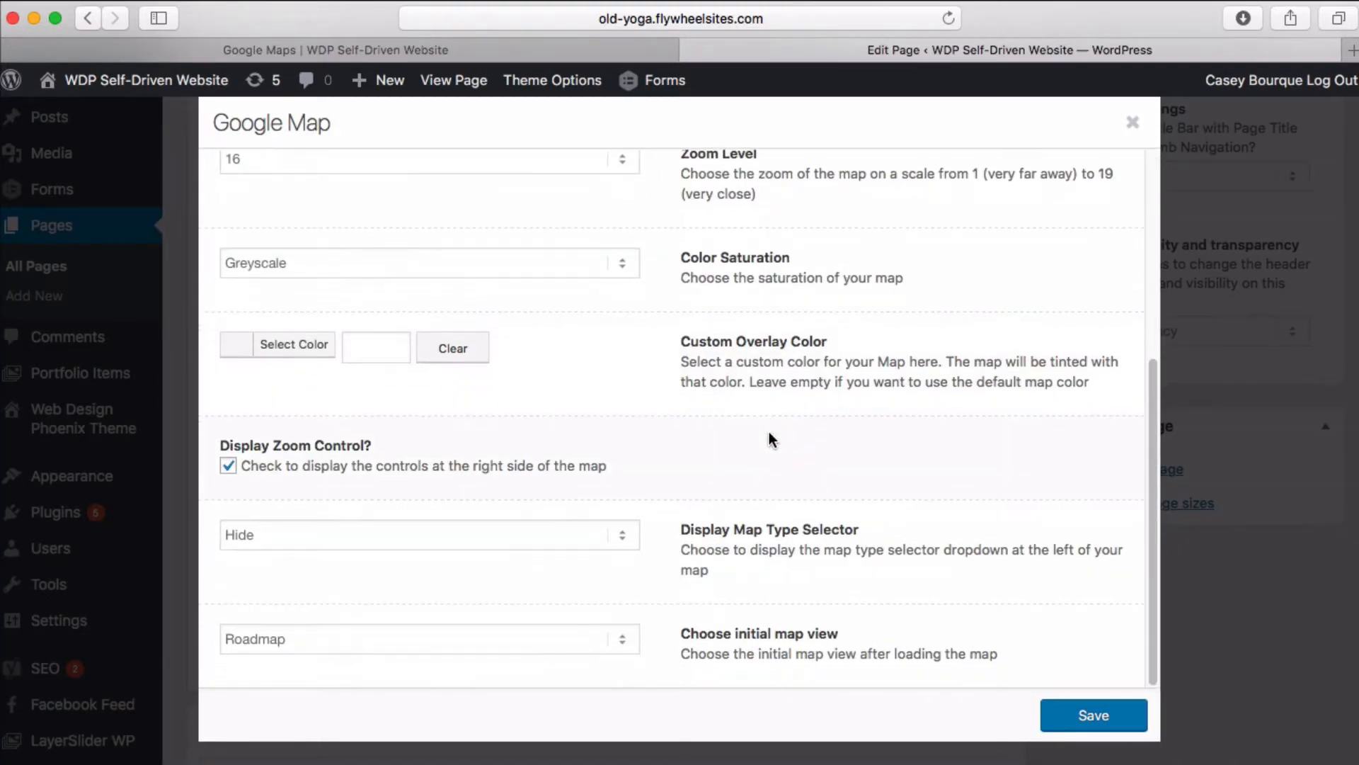
scroll(598, 467, up, 5)
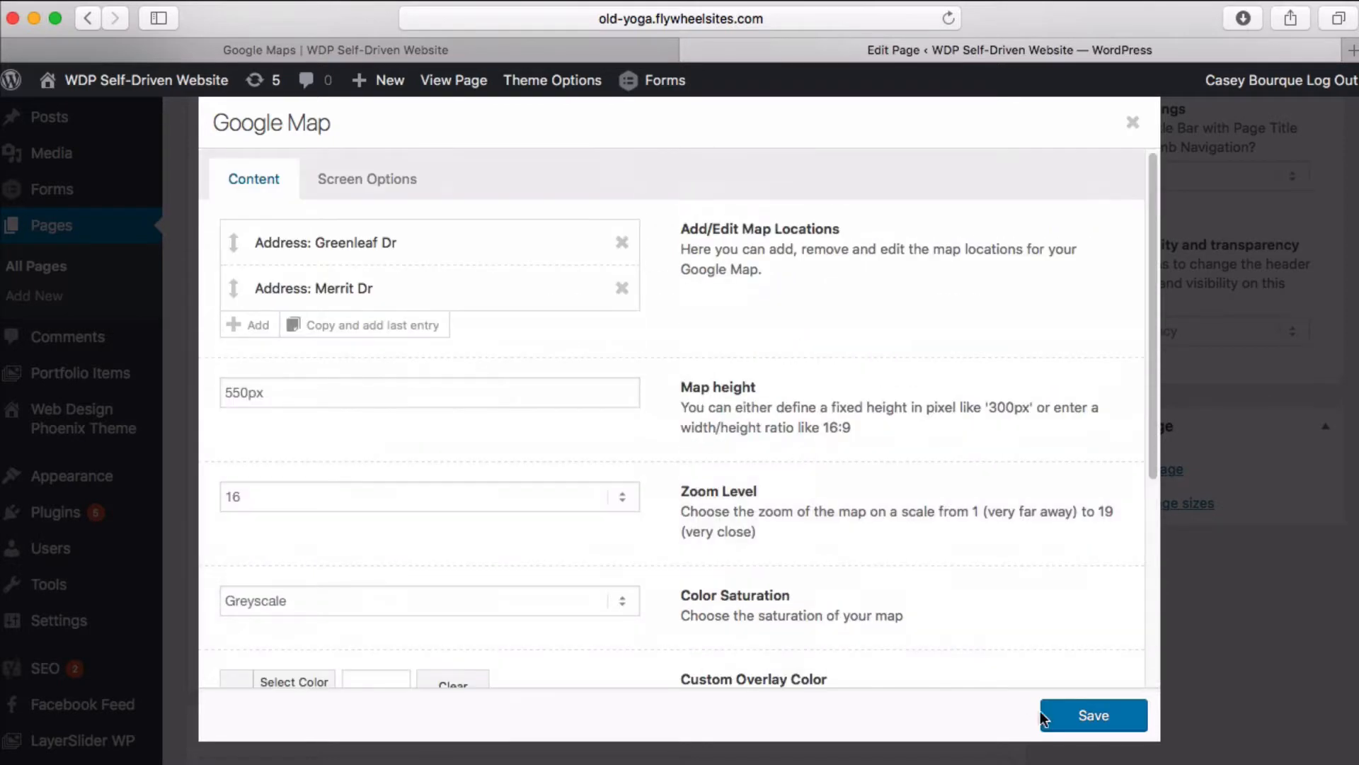
click(1080, 716)
click(871, 349)
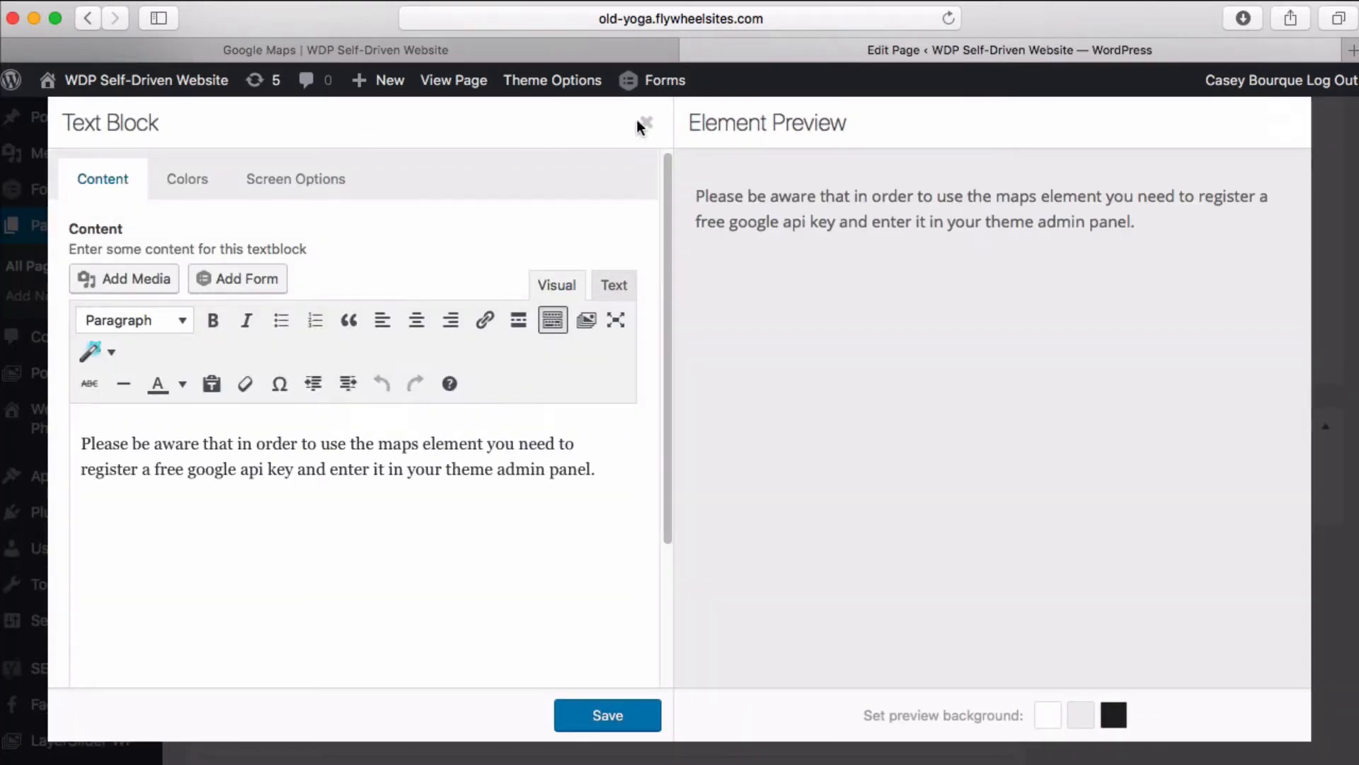
click(646, 123)
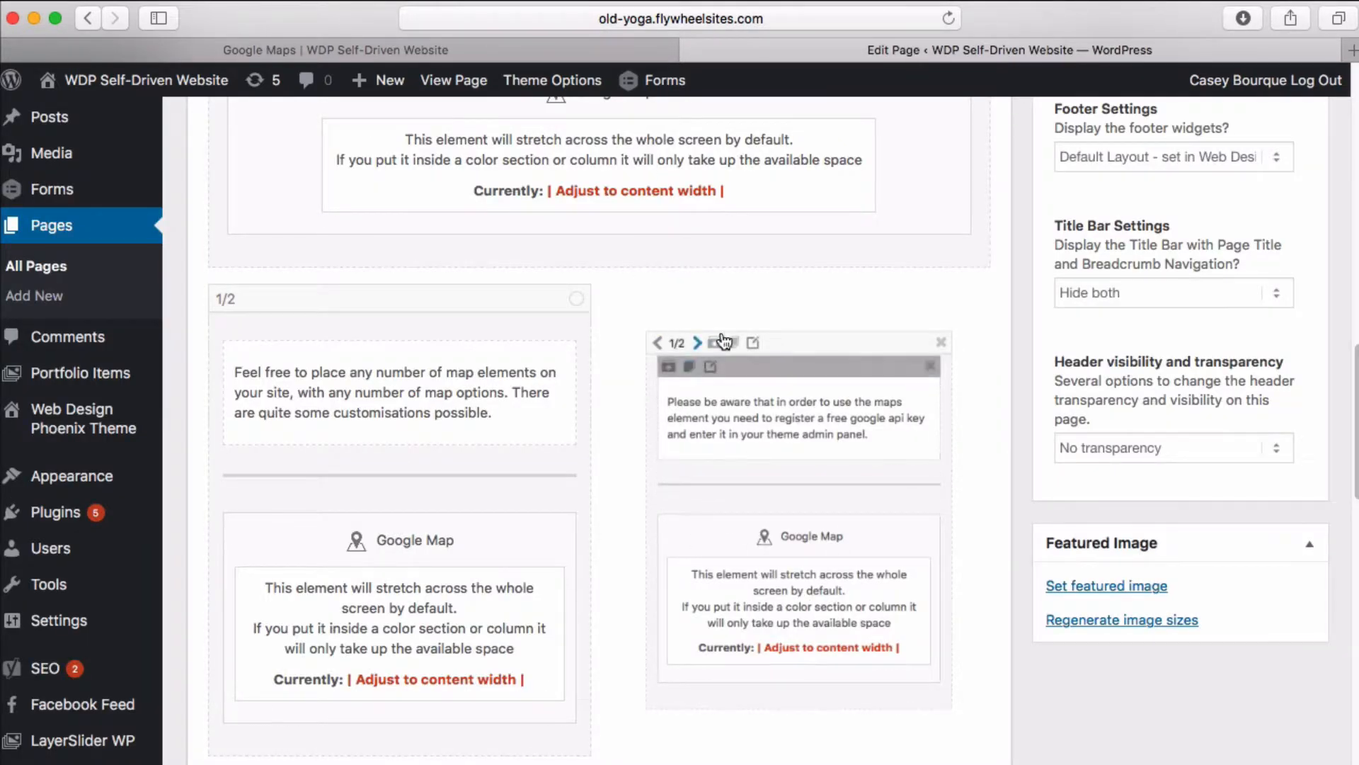
- Open the only location of the Google Map in the 1/1 column and examine its address, longitude and latitude fields
scroll(387, 447, up, 5)
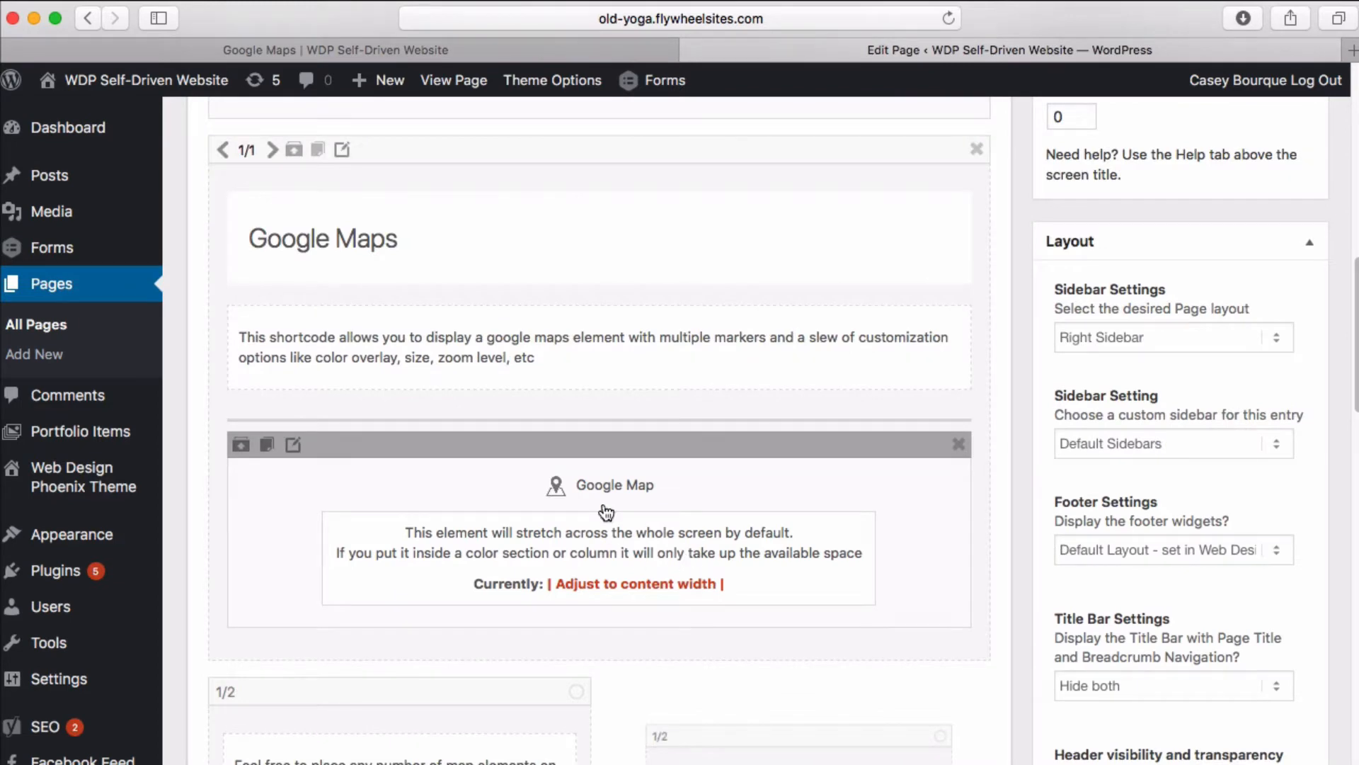
click(606, 504)
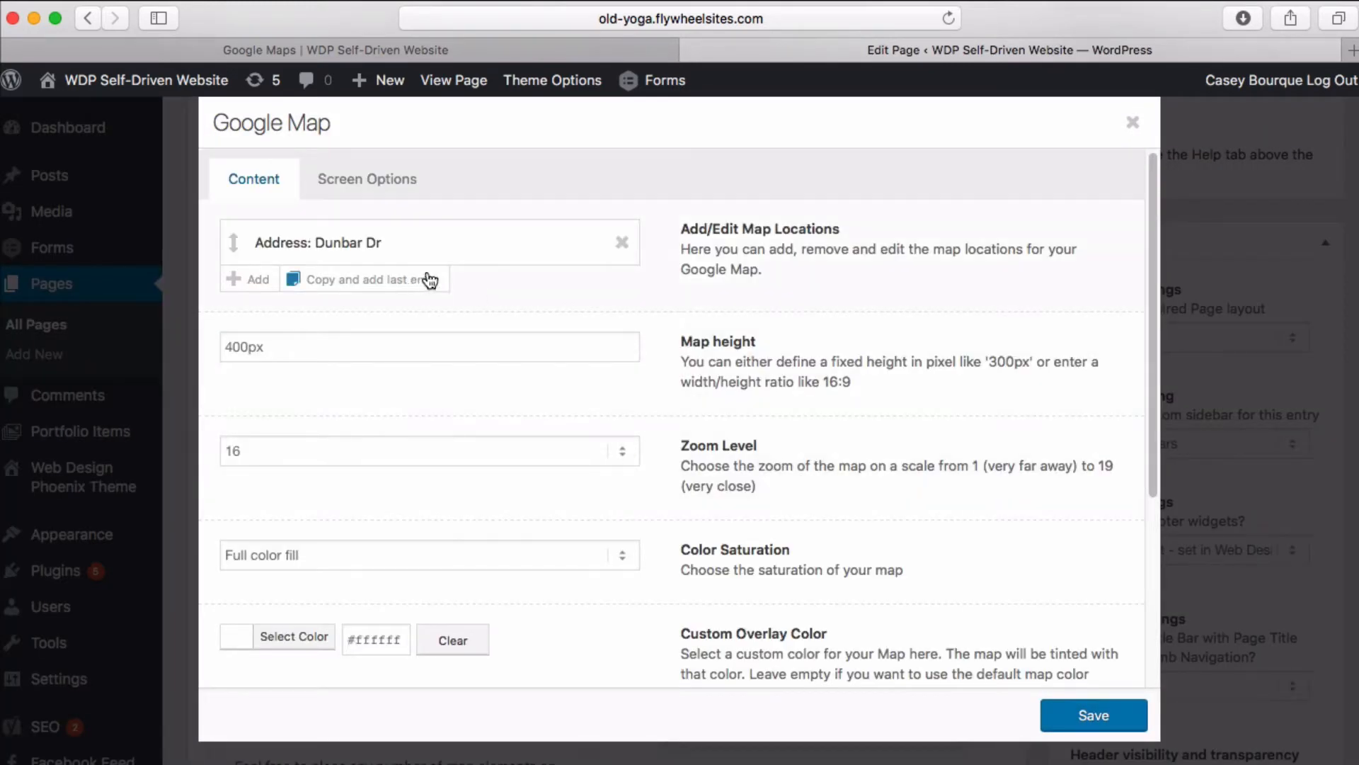
click(343, 244)
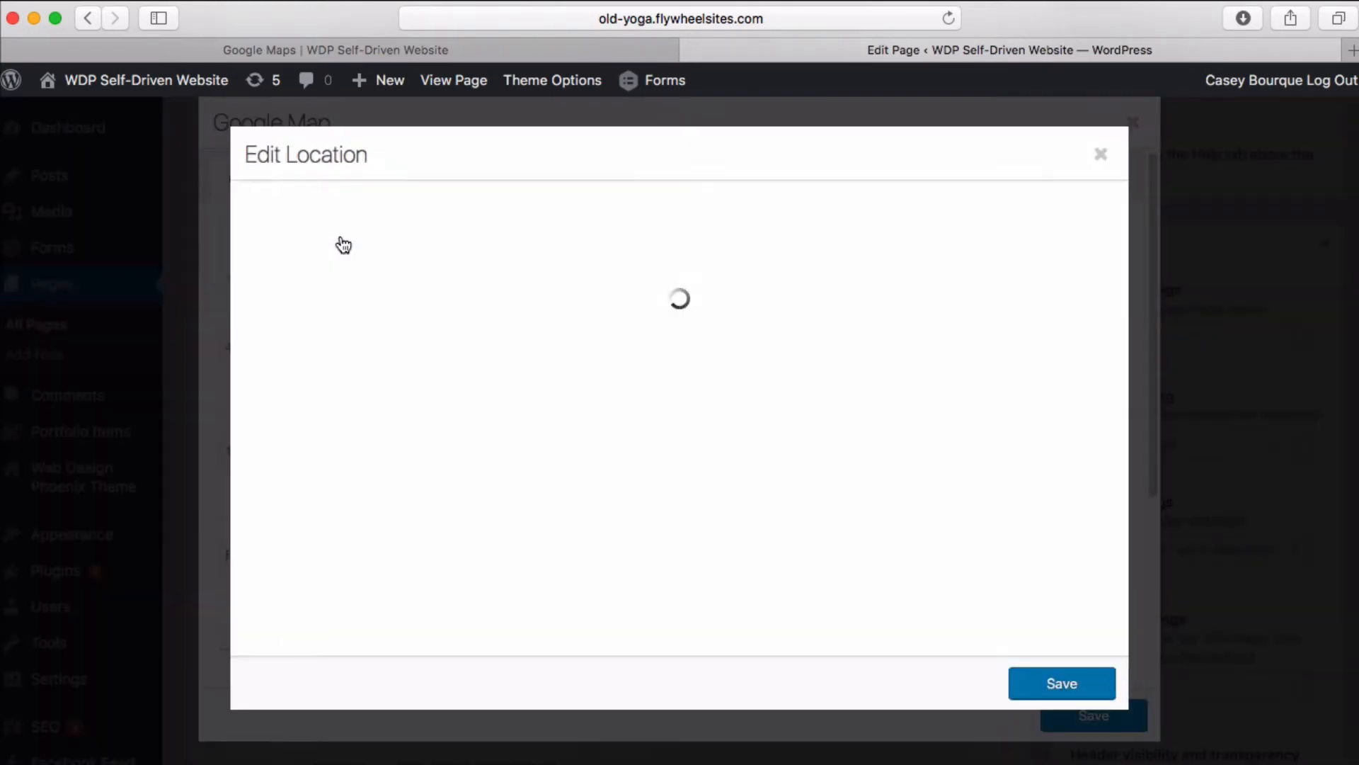
drag(354, 234, 256, 235)
drag(354, 288, 258, 292)
drag(548, 290, 454, 290)
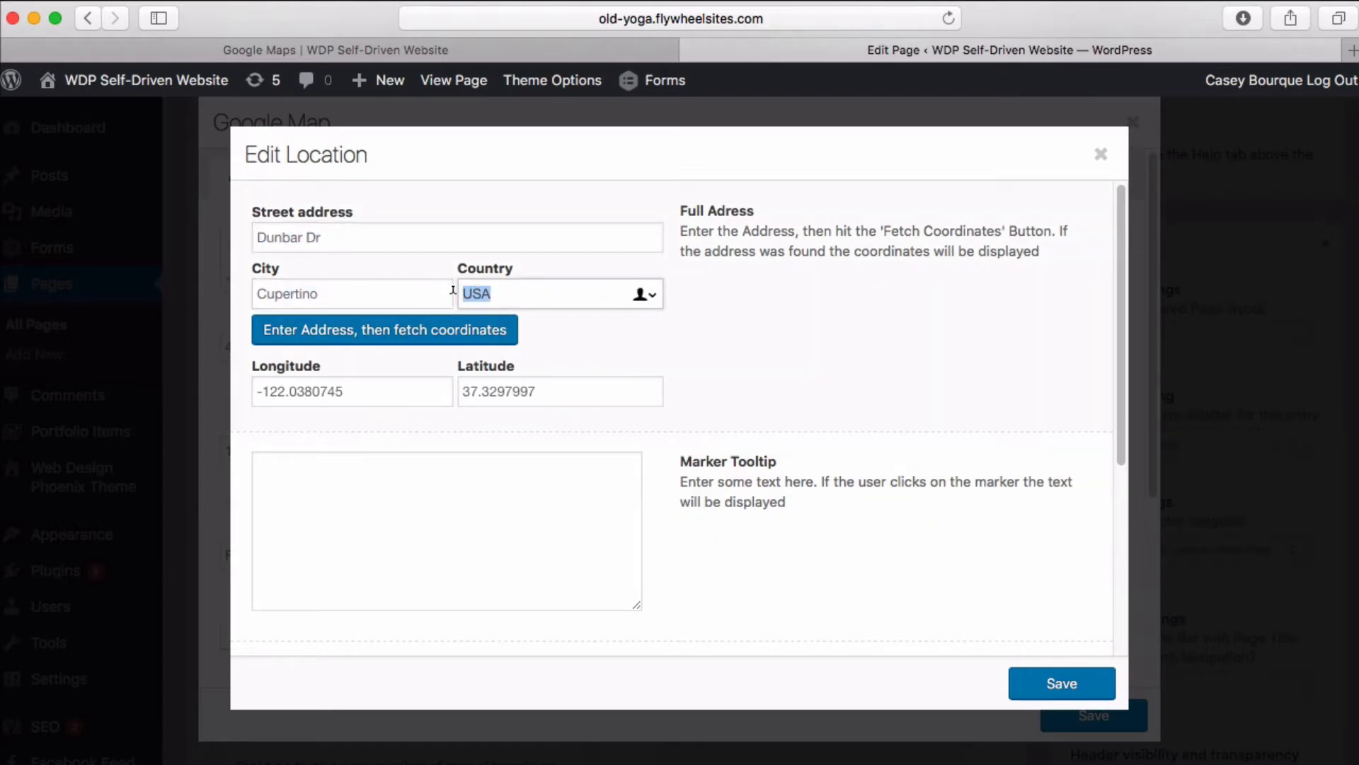
click(584, 345)
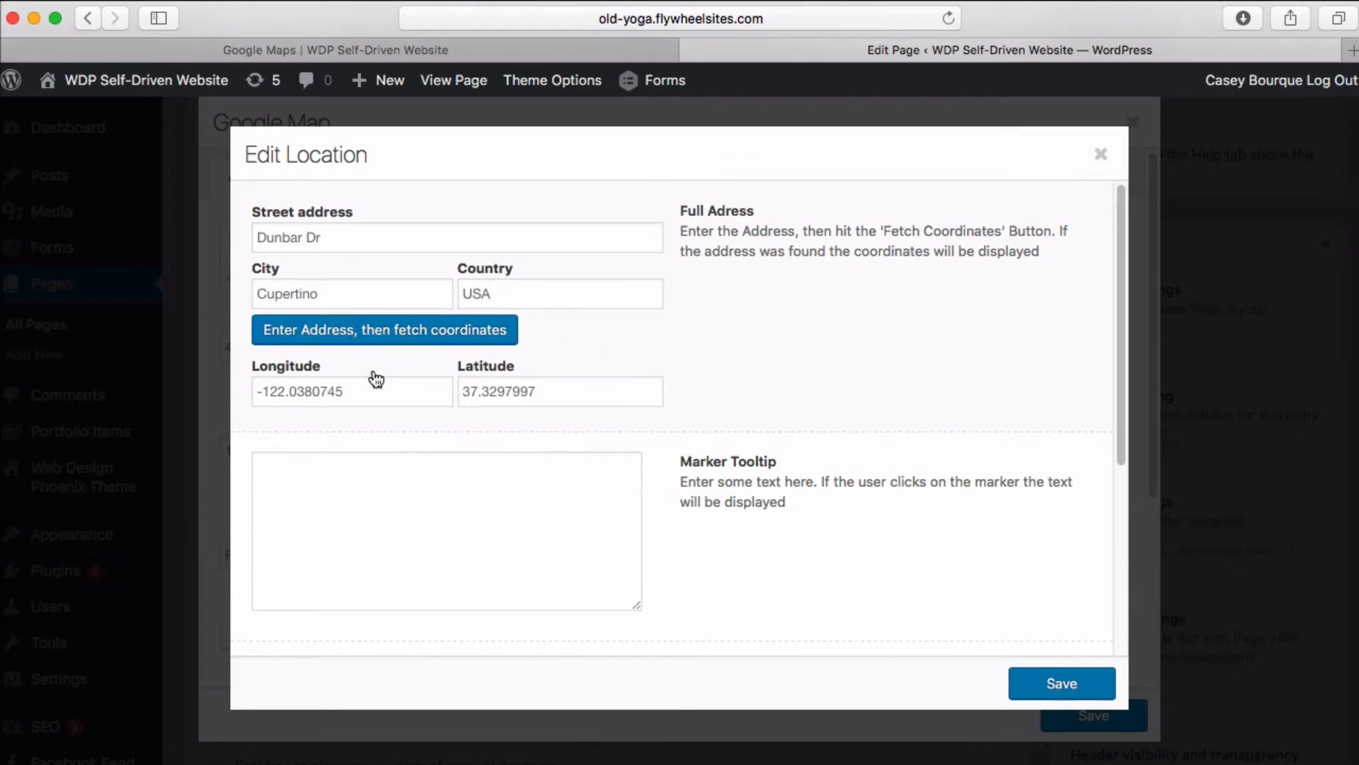
drag(404, 386, 256, 390)
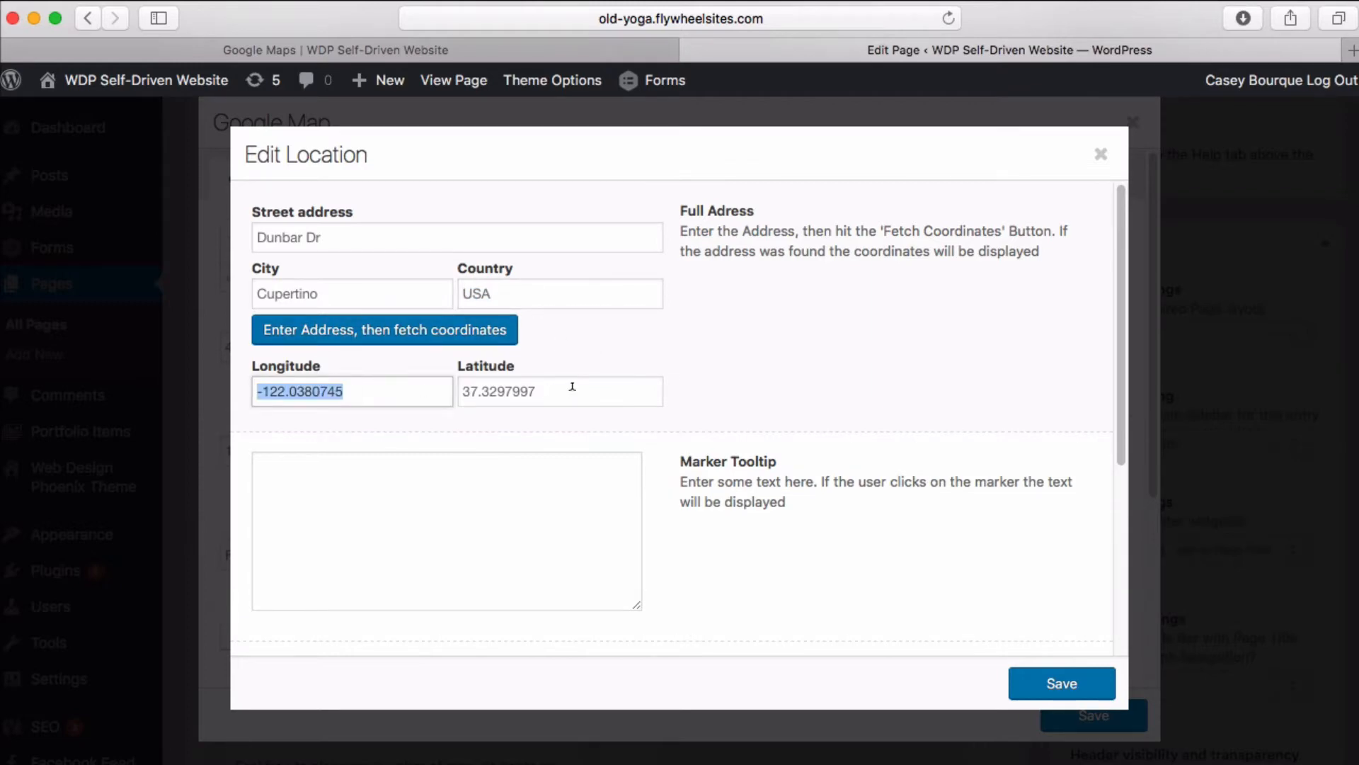
drag(572, 386, 428, 388)
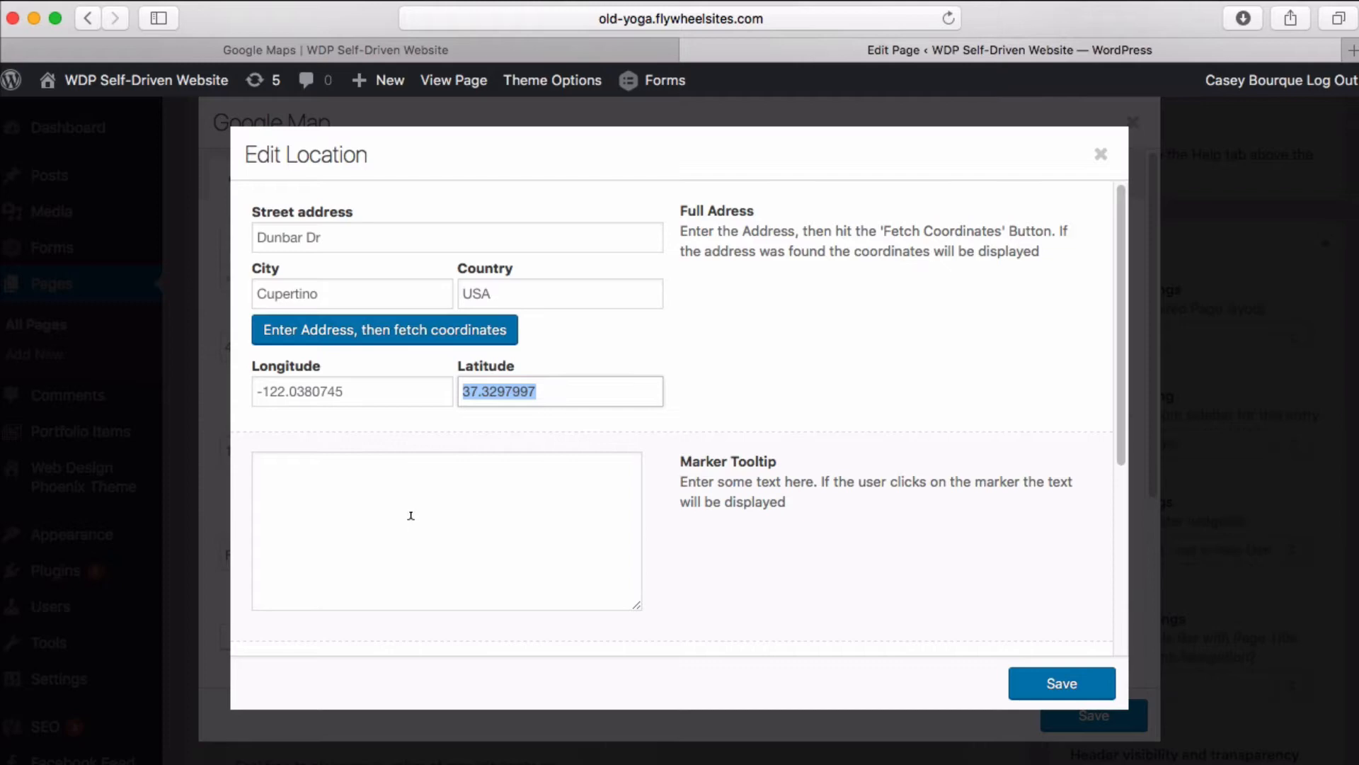
- Try entering text in the location's Marker Tooltip and clear it again
click(422, 472)
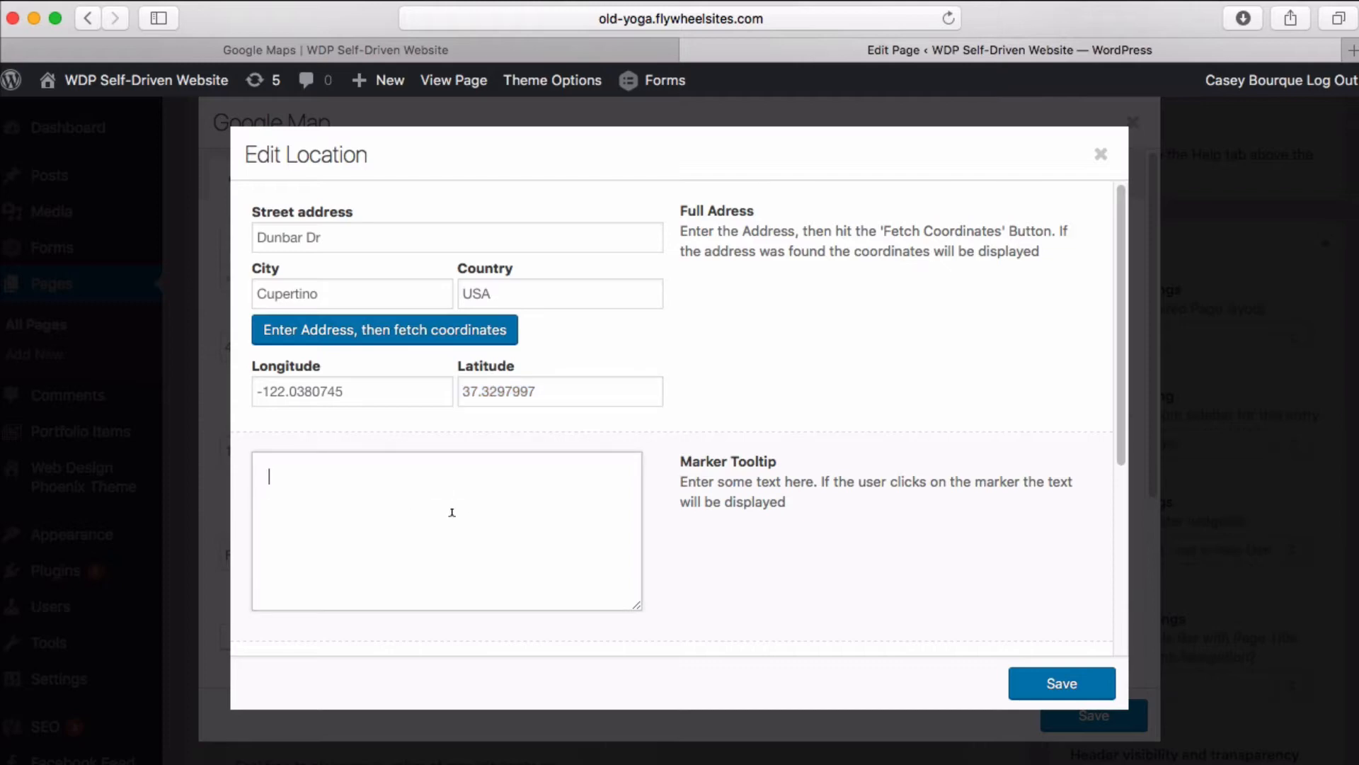
text(Tot)
key(BackSpace)
key(BackSpace)
key(BackSpace)
- Review the custom marker image and its size choices, keeping 40px * 40px, and compare them with the published map's markers
scroll(733, 501, down, 3)
scroll(734, 486, down, 5)
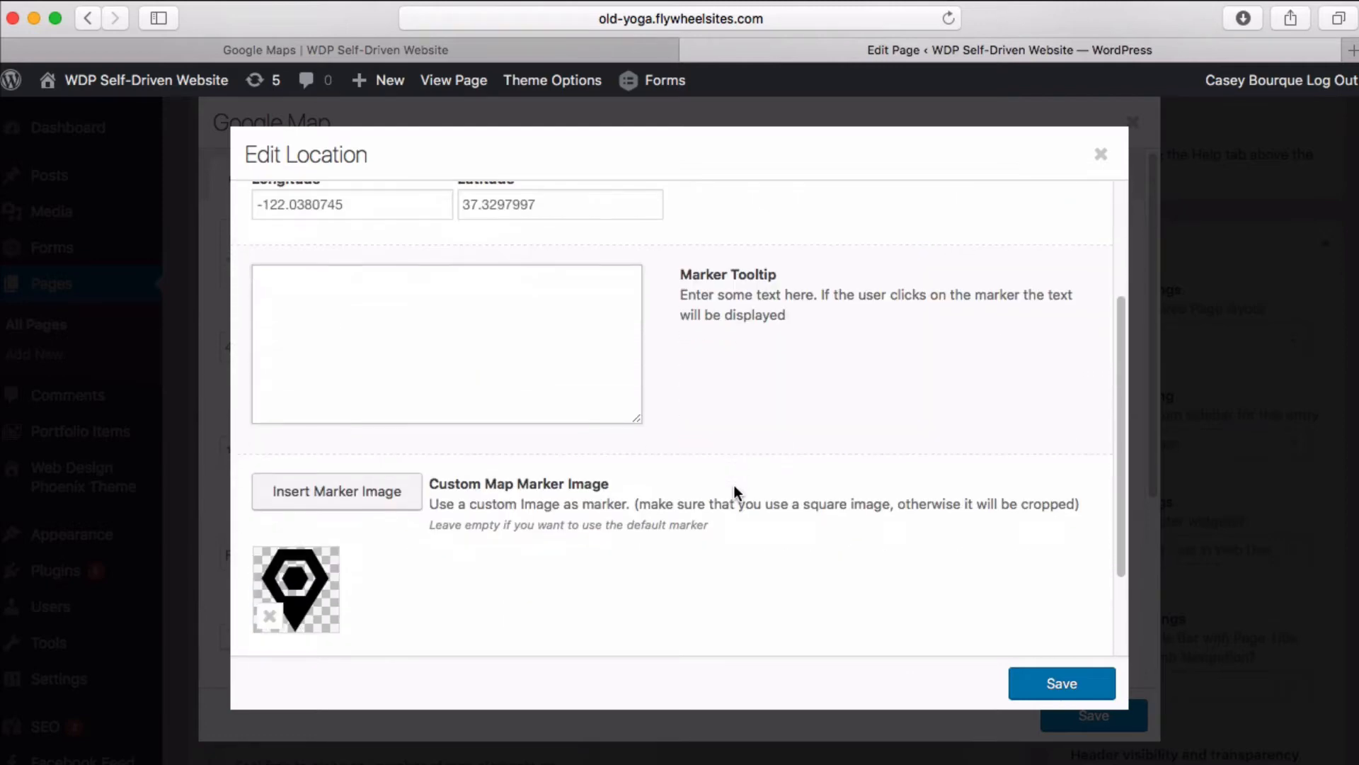
scroll(737, 482, down, 2)
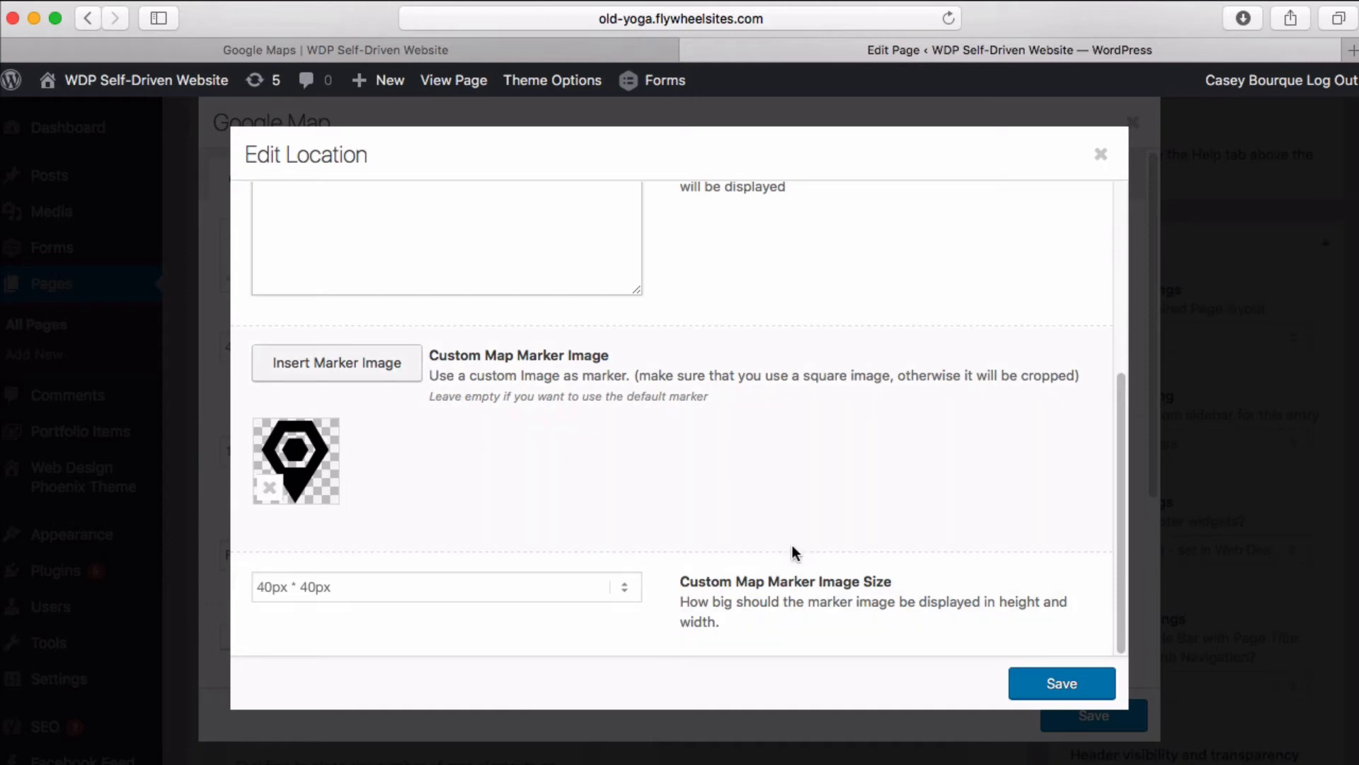
click(619, 586)
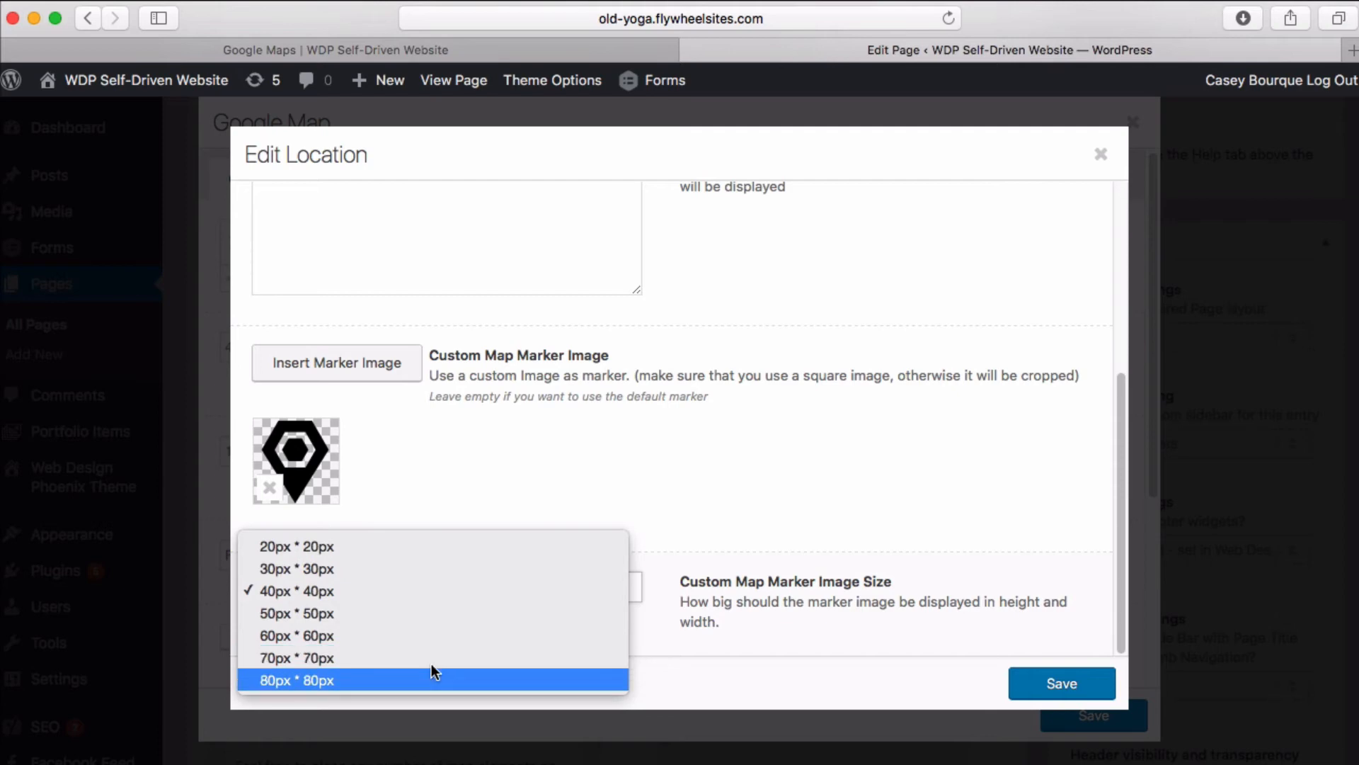
click(414, 590)
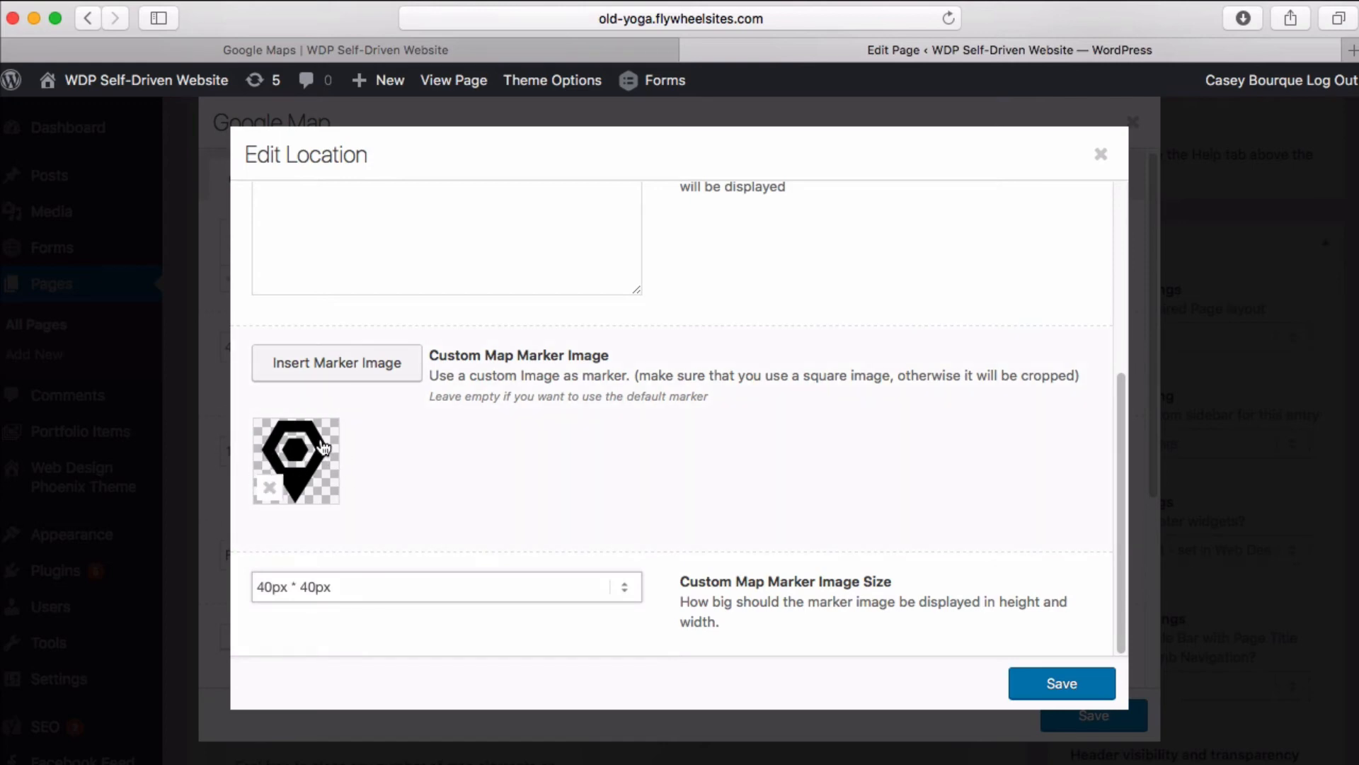
click(499, 50)
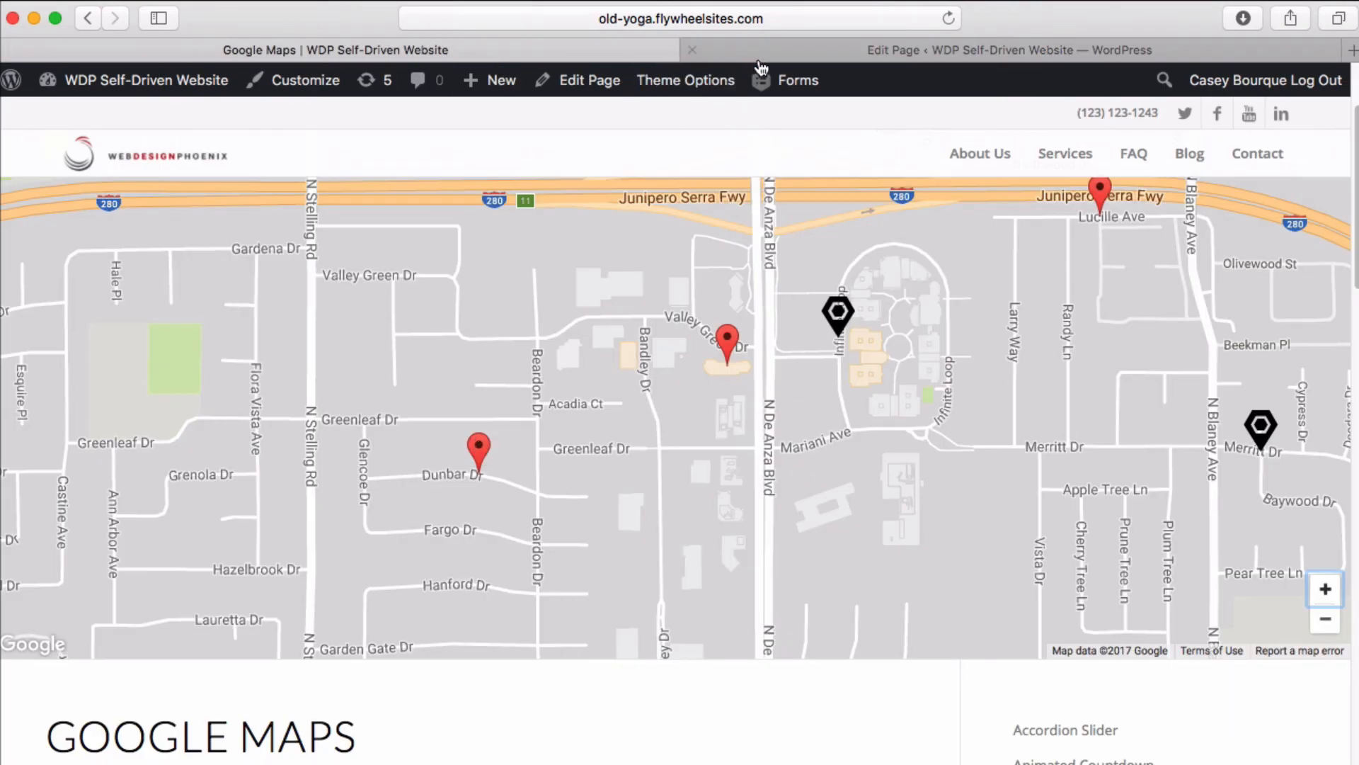
click(790, 46)
- Save the edited location and look over the Google Map element's remaining display settings
scroll(741, 465, up, 5)
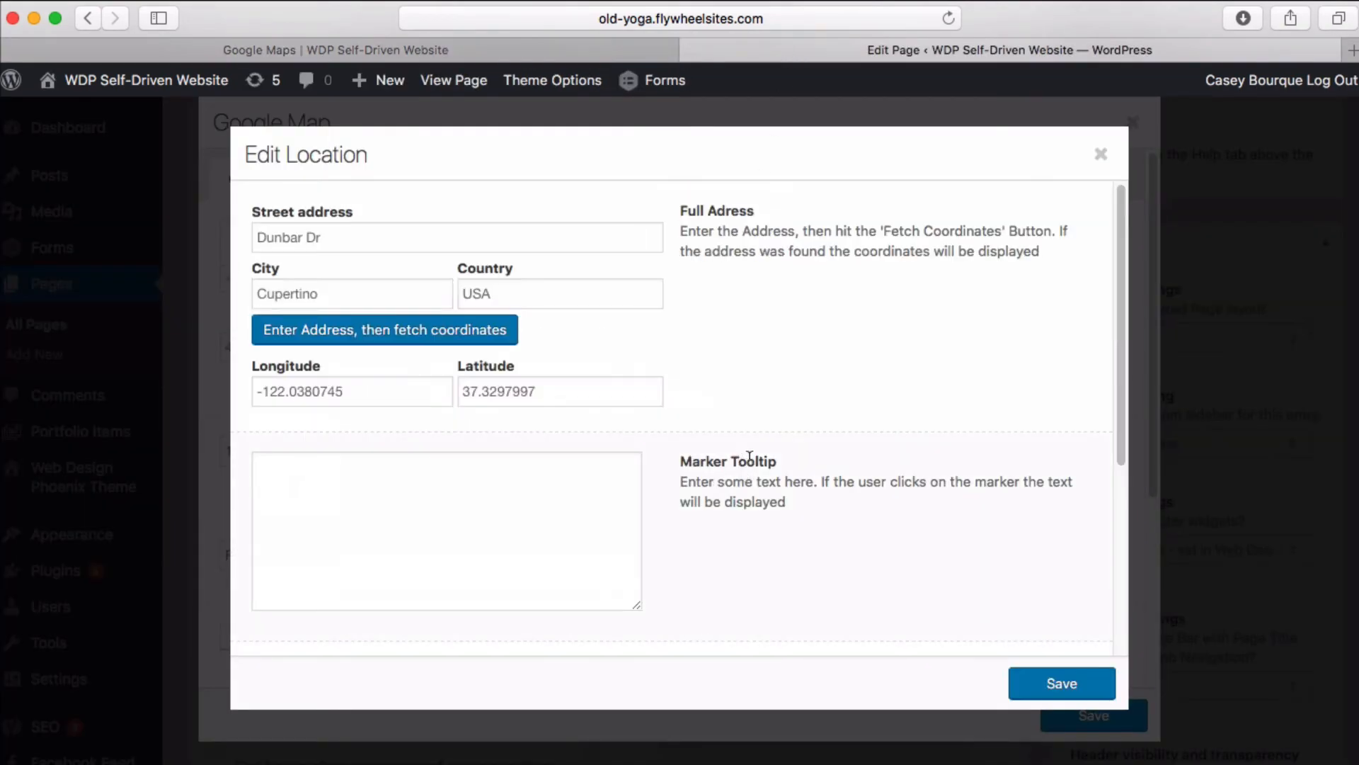
click(1062, 683)
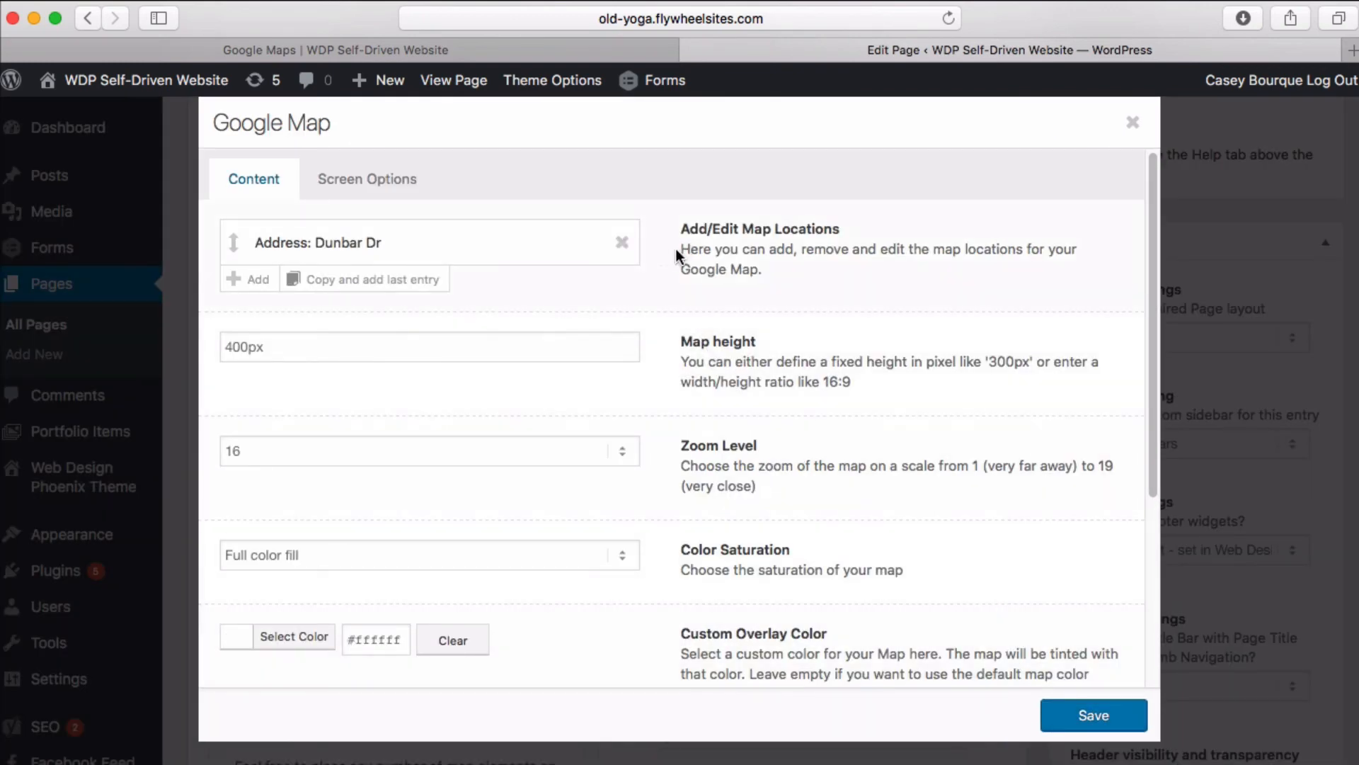
scroll(708, 298, down, 5)
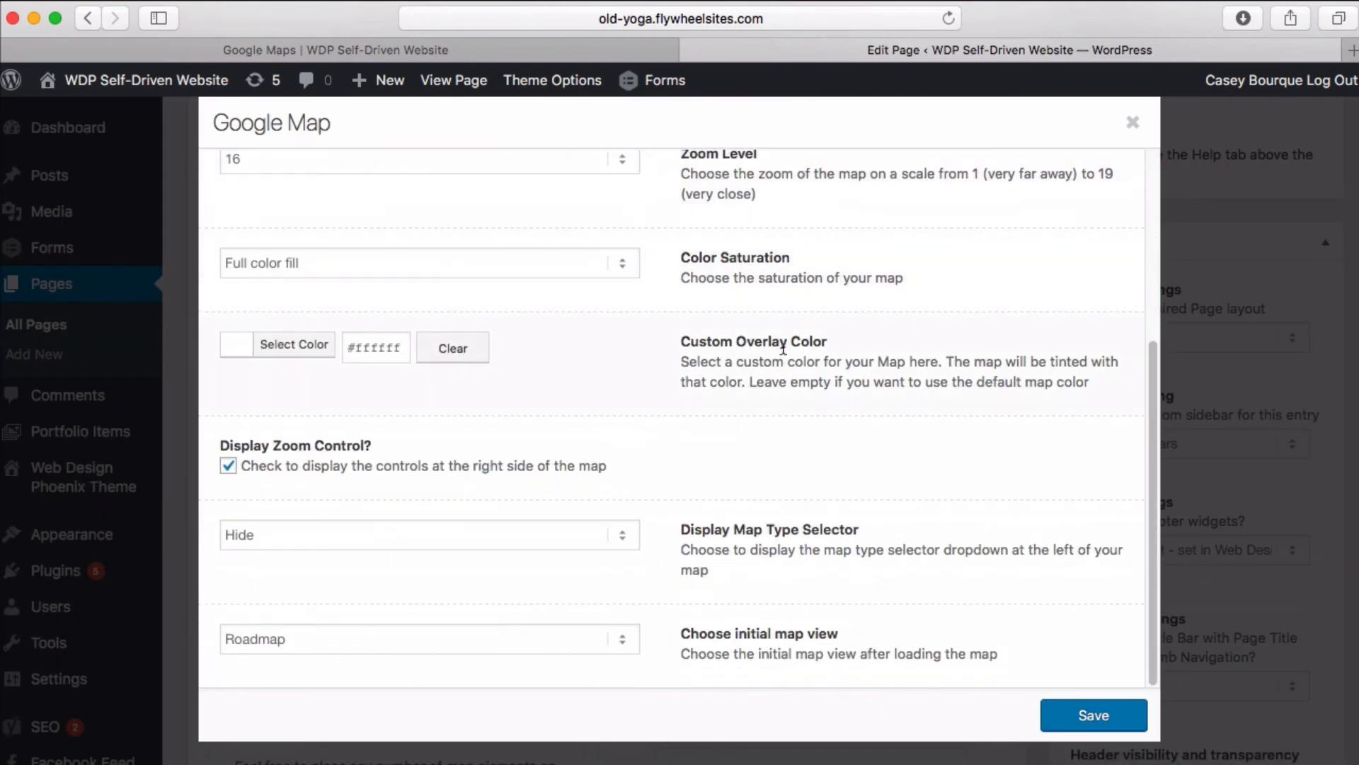
scroll(775, 388, up, 5)
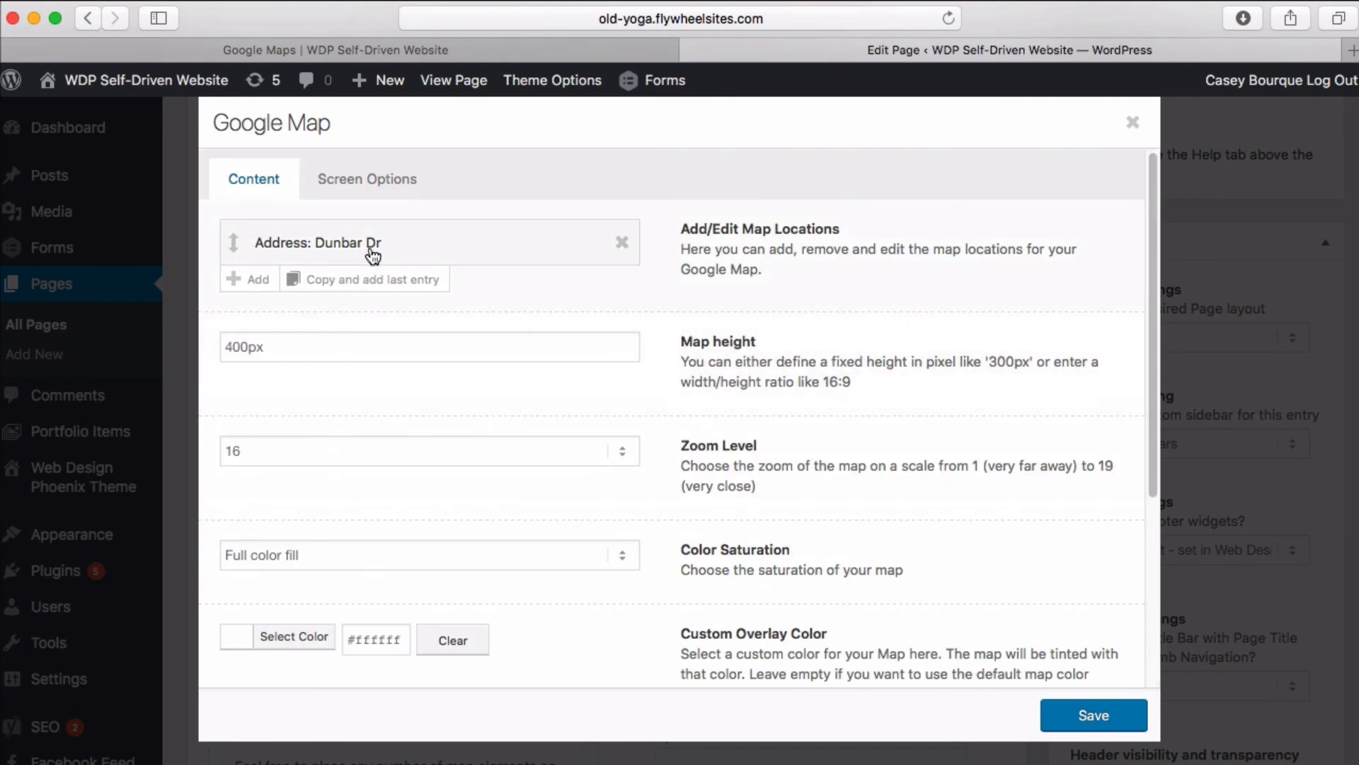